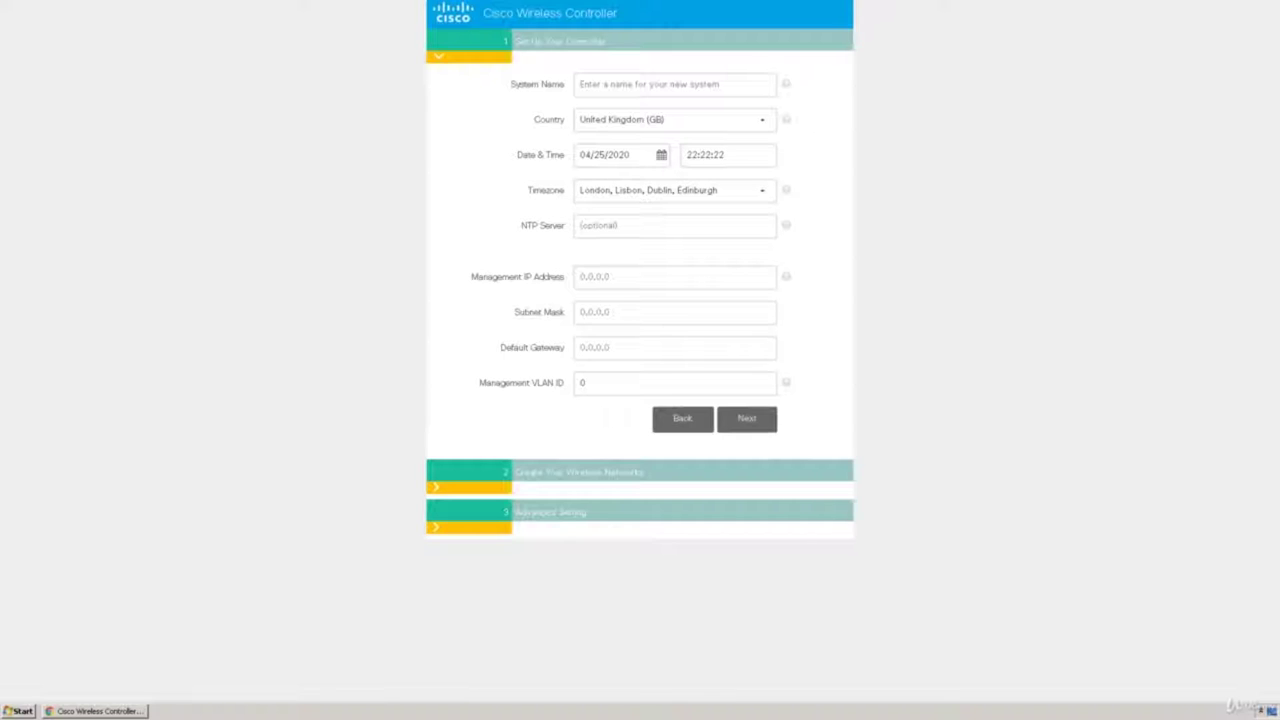
Name the system vwlc1, set the country to Kazakhstan (KZ), and enter NTP server 198.18.128.1
click(617, 88)
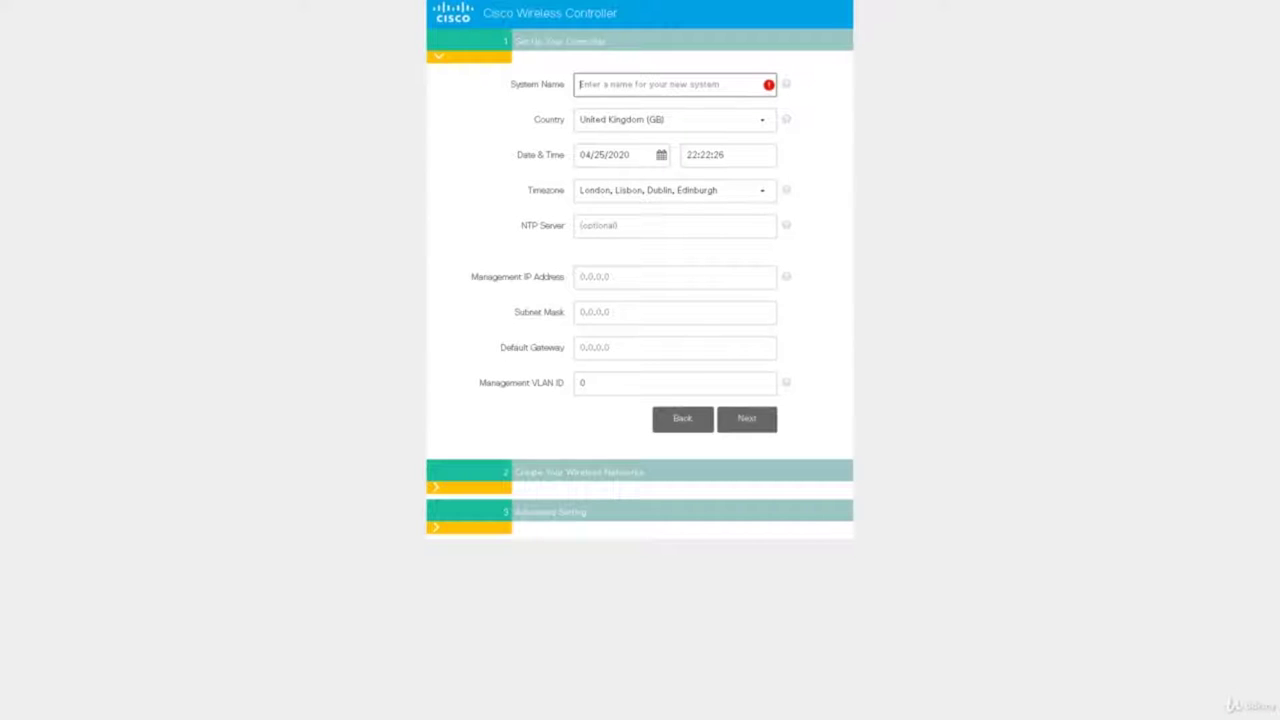
text(v)
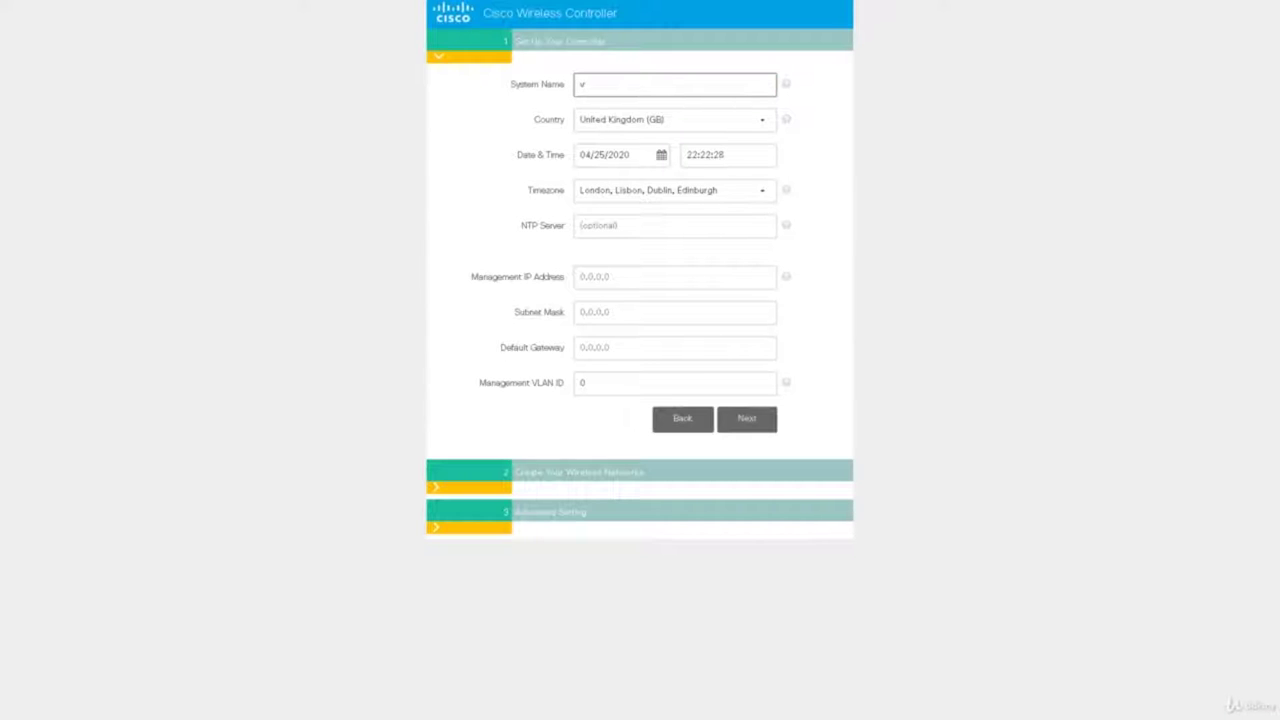
text(wlc1)
click(662, 121)
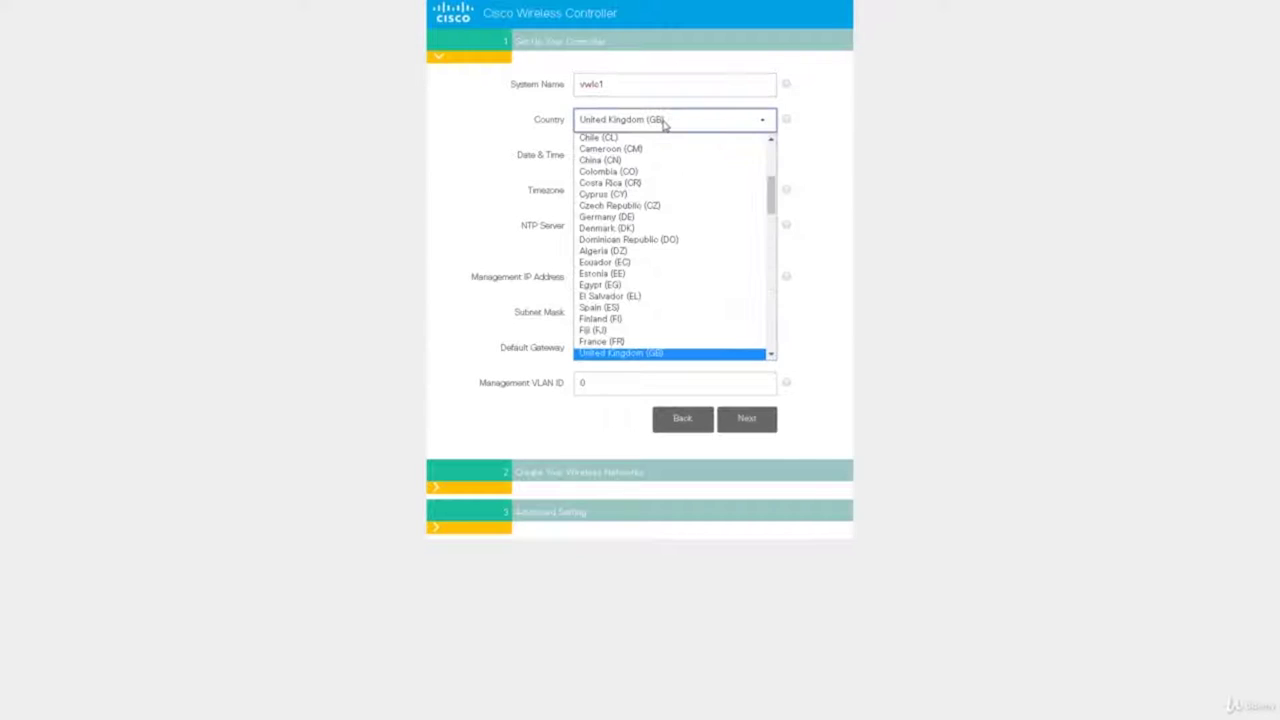
click(770, 270)
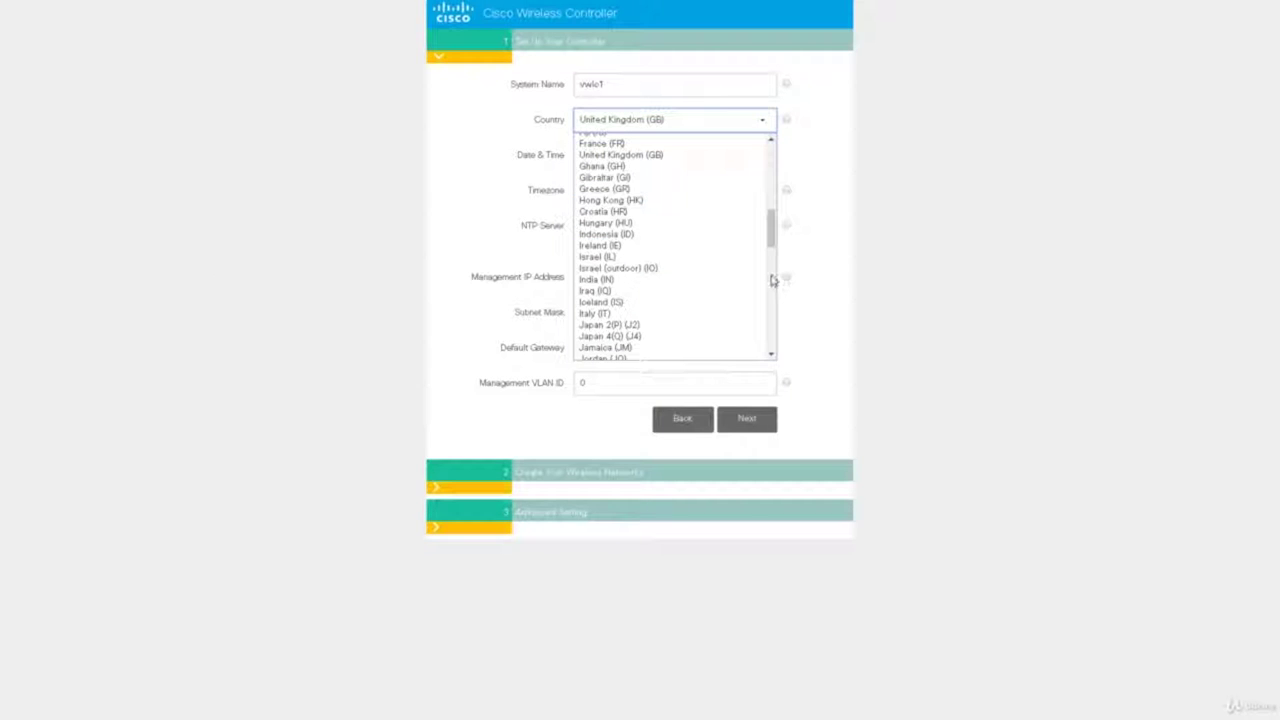
click(771, 280)
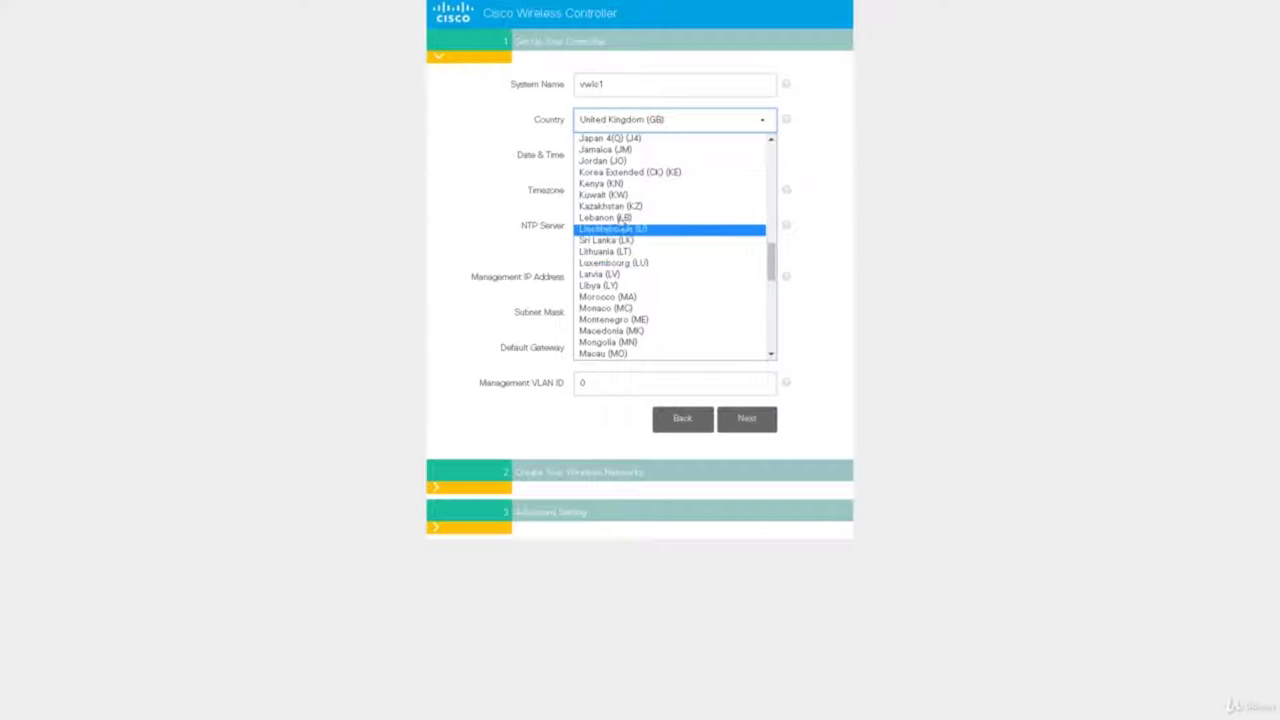
click(609, 208)
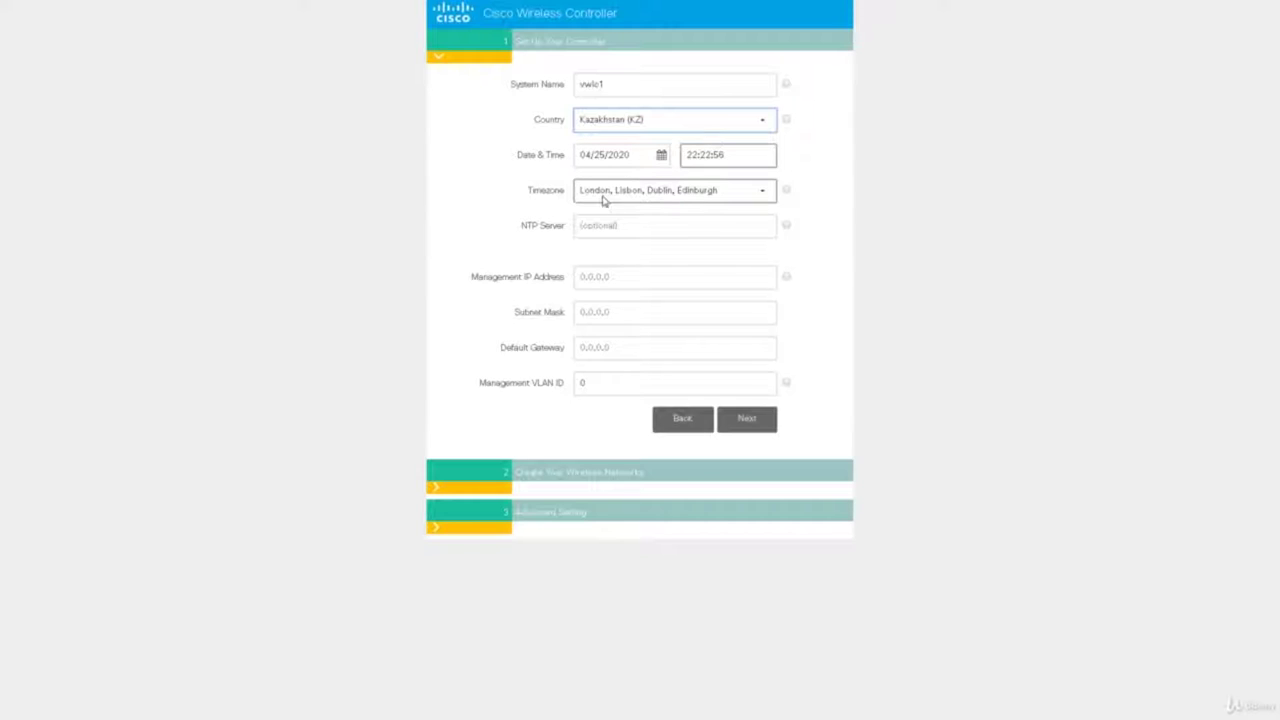
click(607, 226)
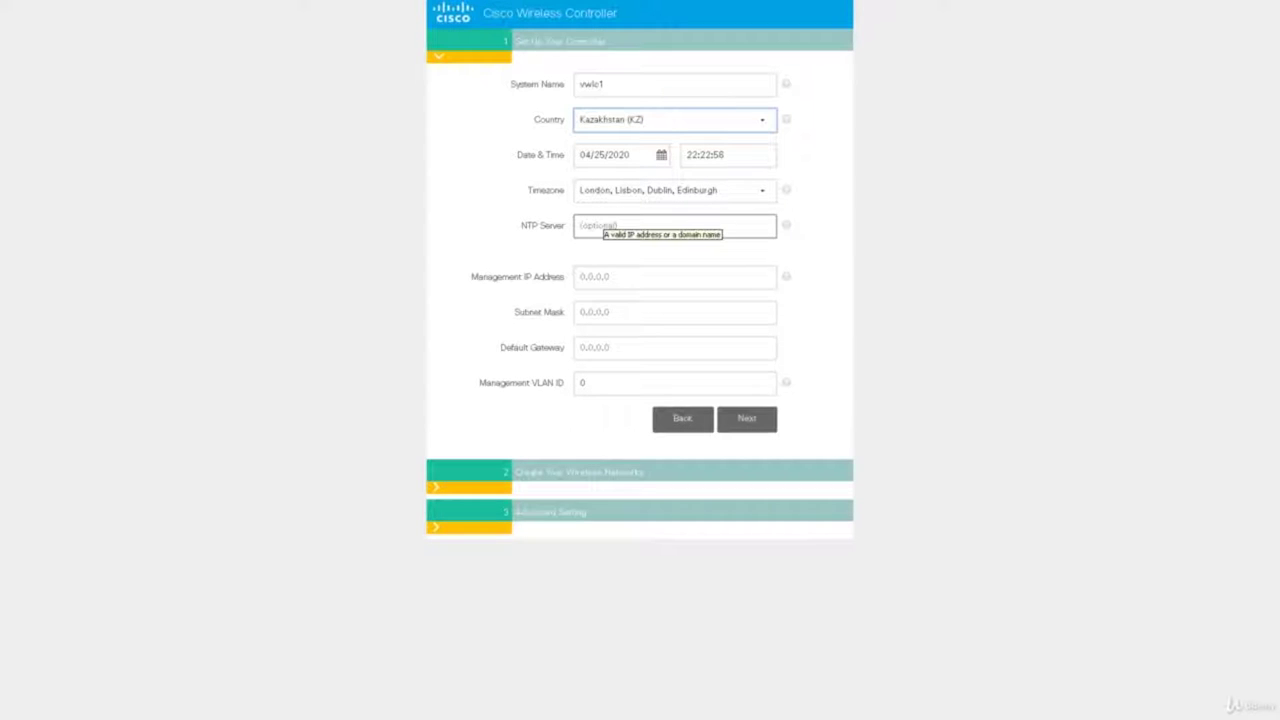
text(1)
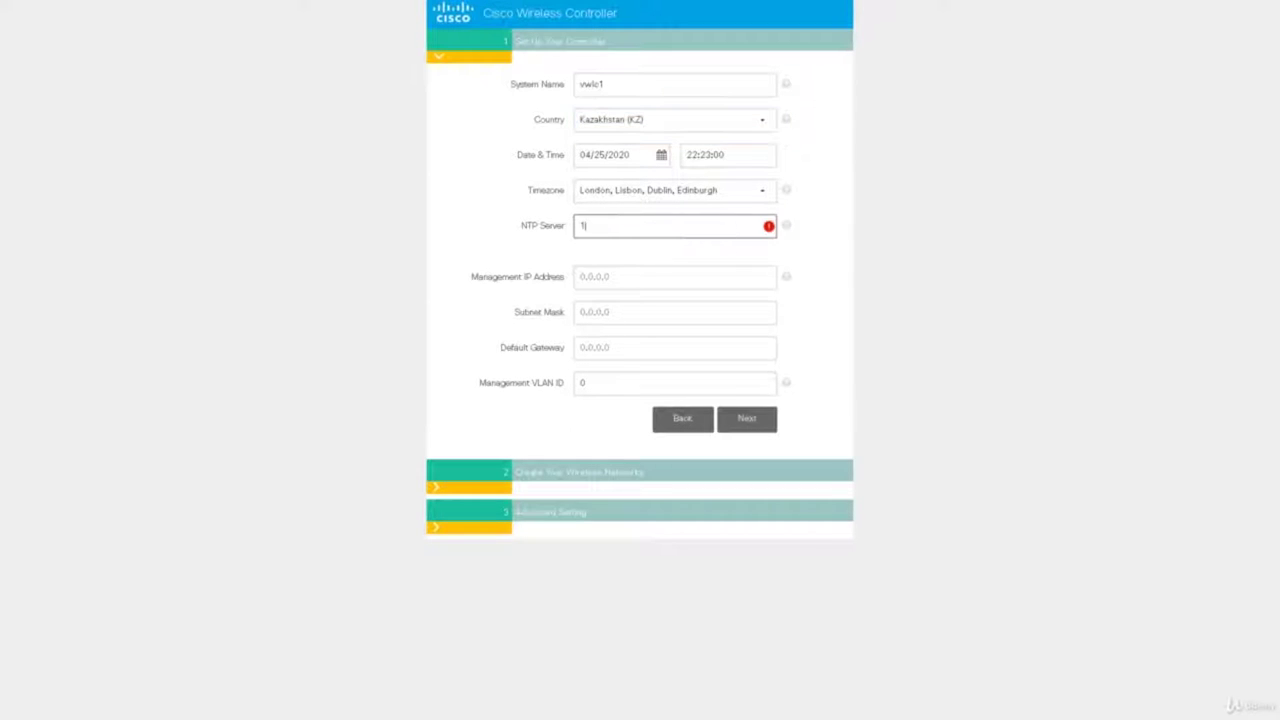
text(98.18.128.1)
Enter management IP 198.19.11.10 with subnet mask 255.255.255.0
click(624, 279)
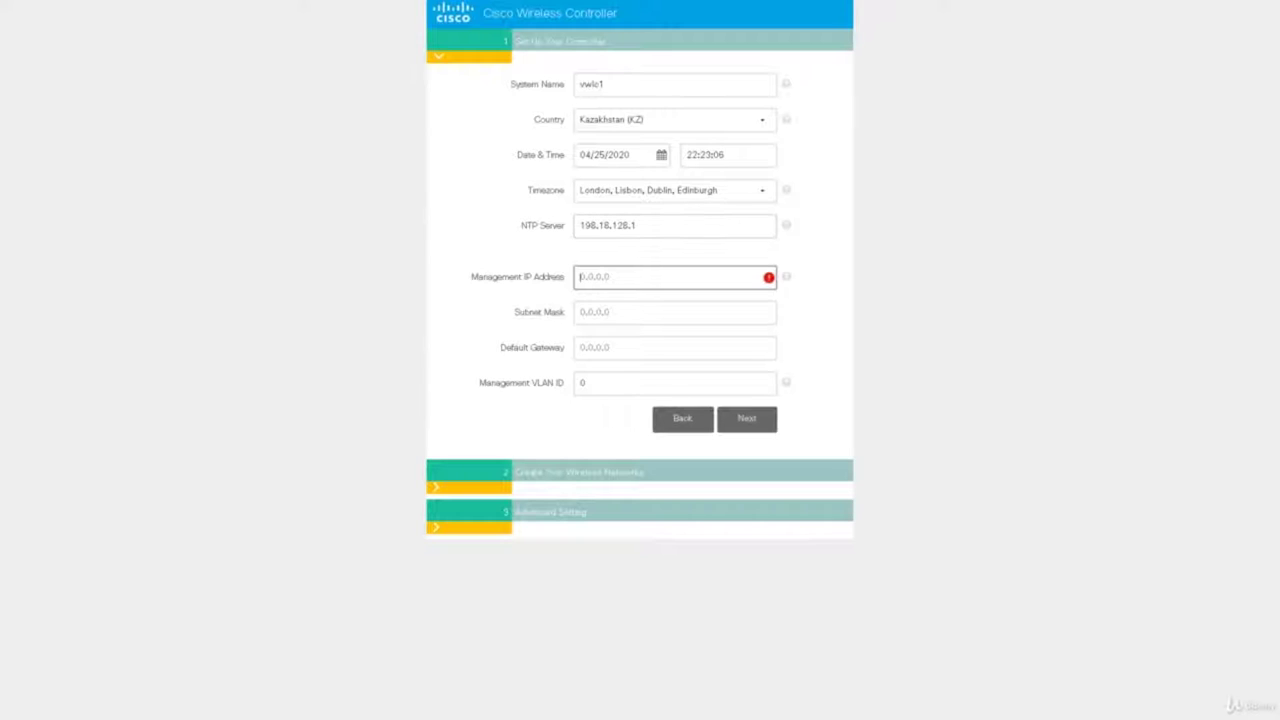
text(198.19.11.10)
click(642, 316)
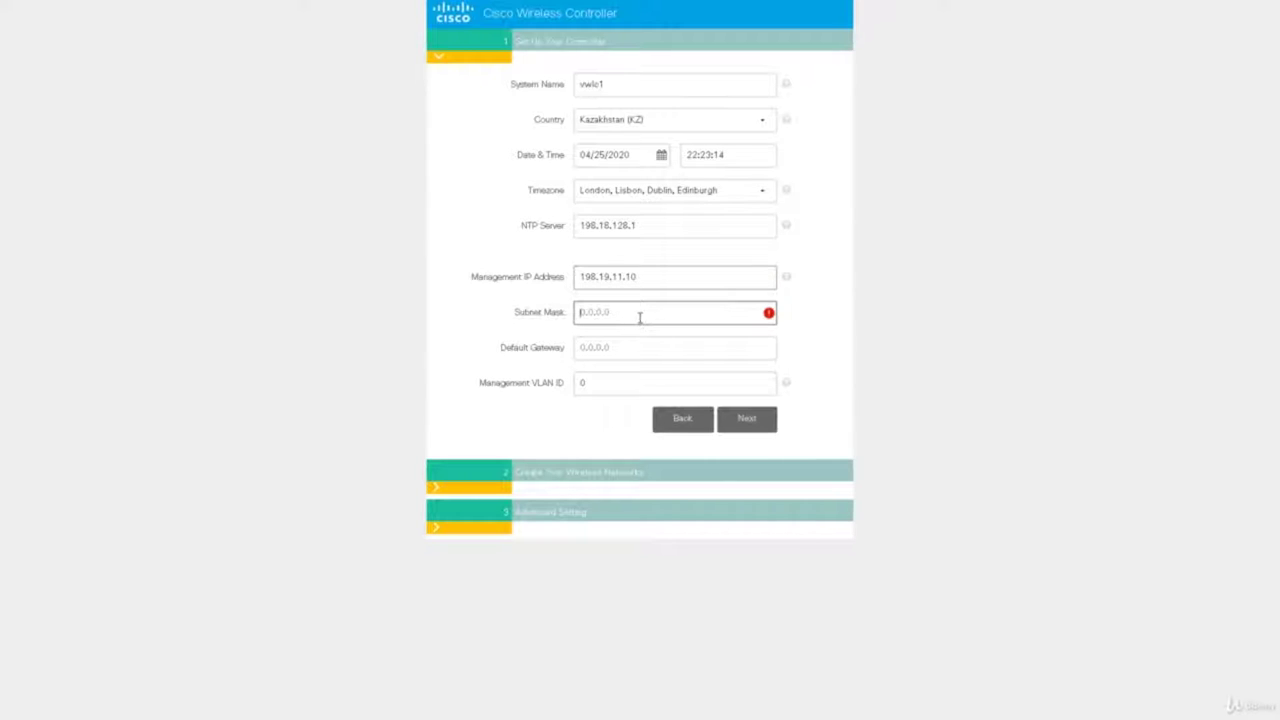
text(255.255.)
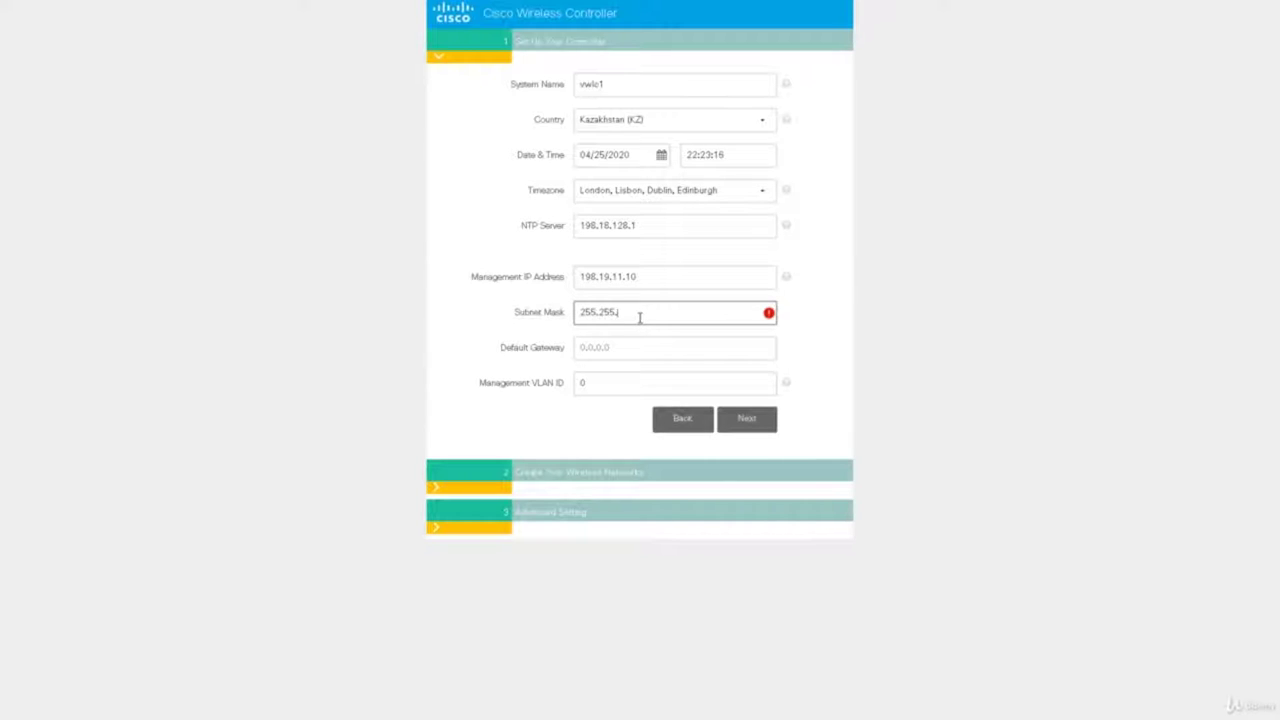
text(255.0)
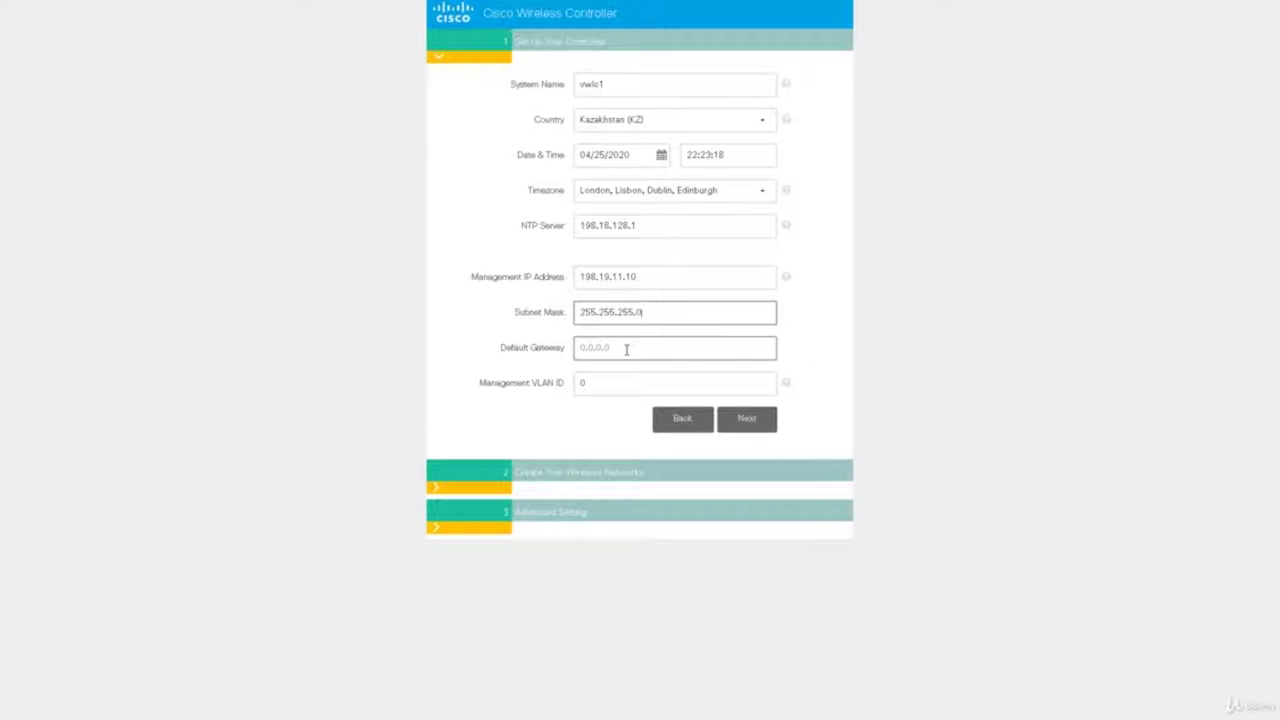
Set the default gateway to 198.19.11.1, correcting typos, and advance to wireless networks
click(626, 349)
text(1)
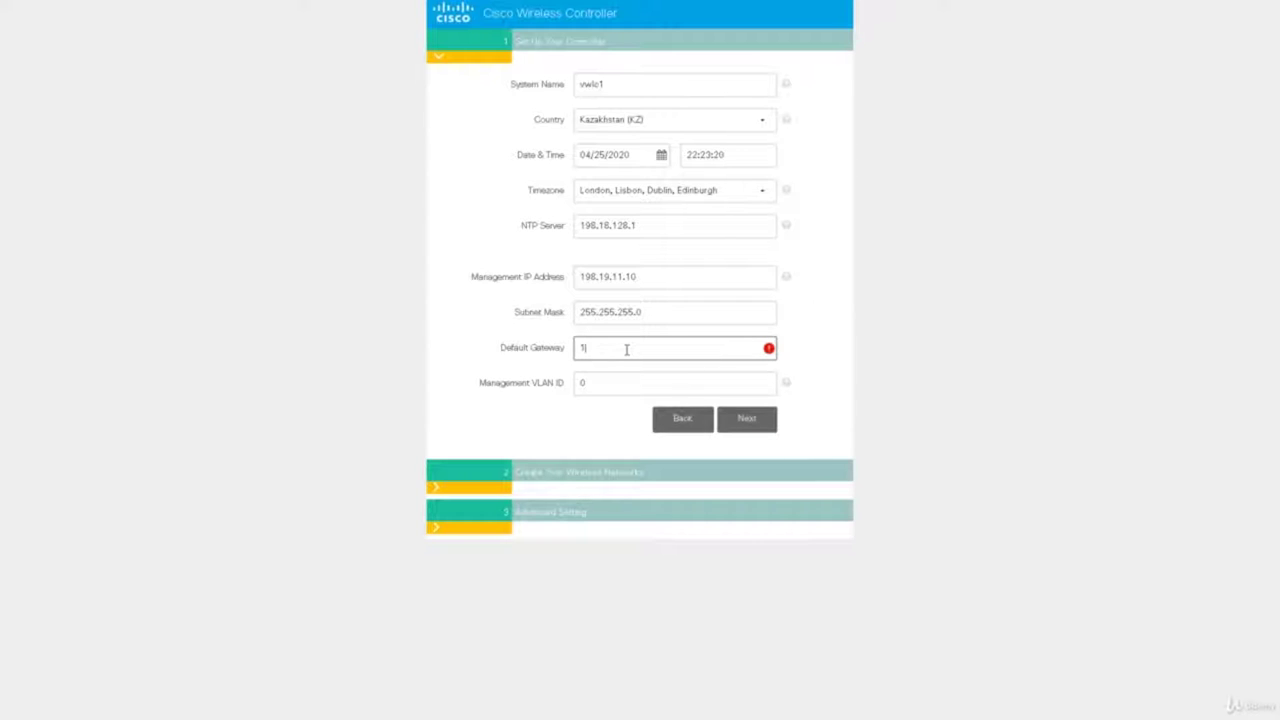
text(98.18.)
key(BackSpace)
text(9.111/1.11/1)
click(744, 421)
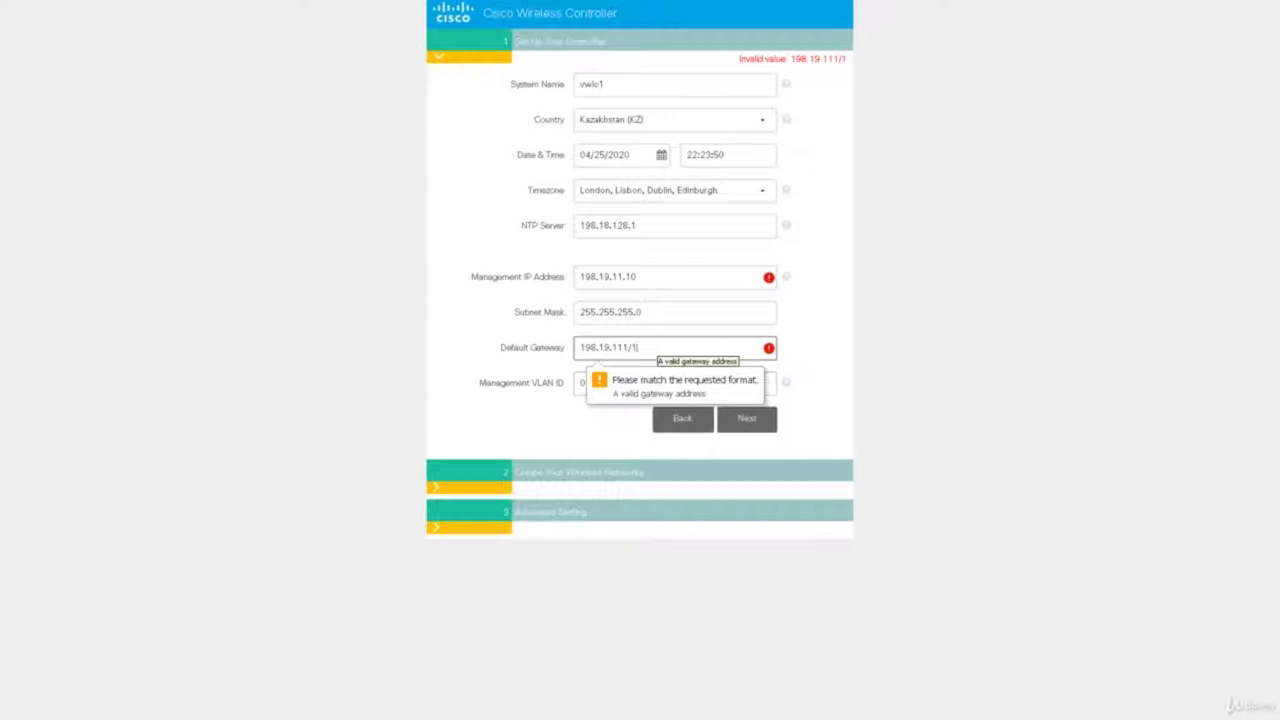
key(BackSpace)
key(BackSpace)
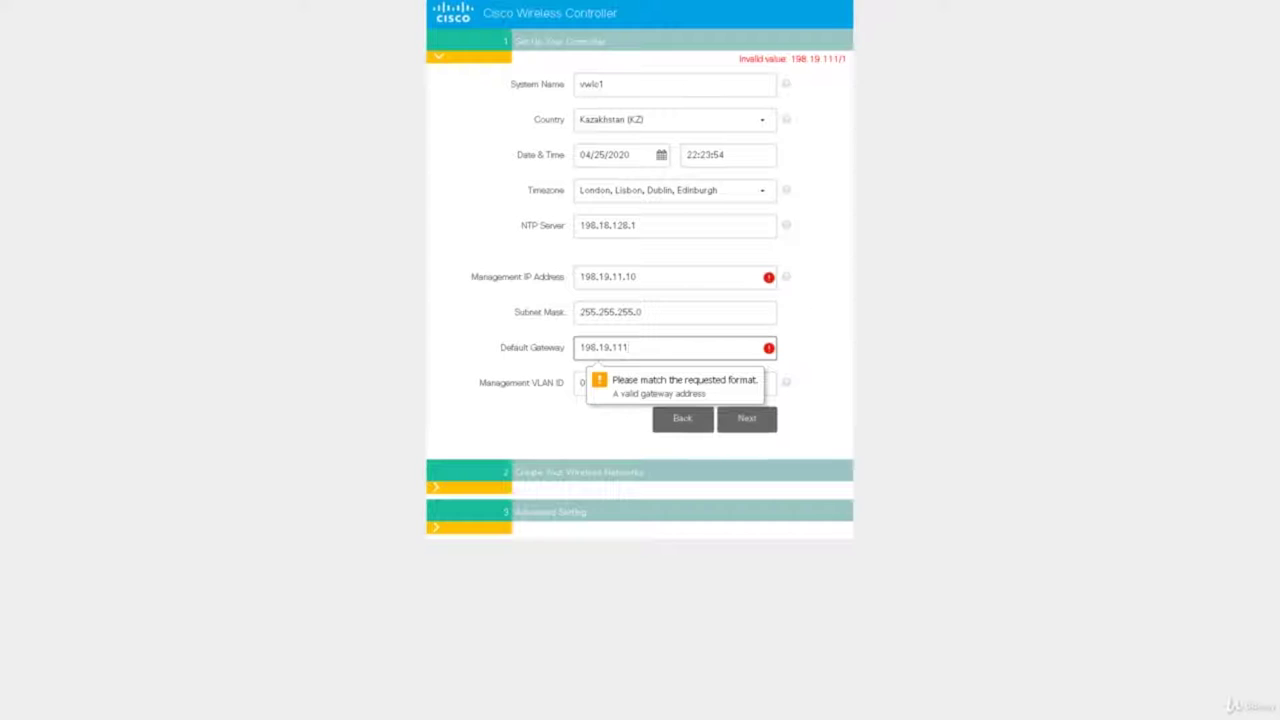
key(BackSpace)
text(.1)
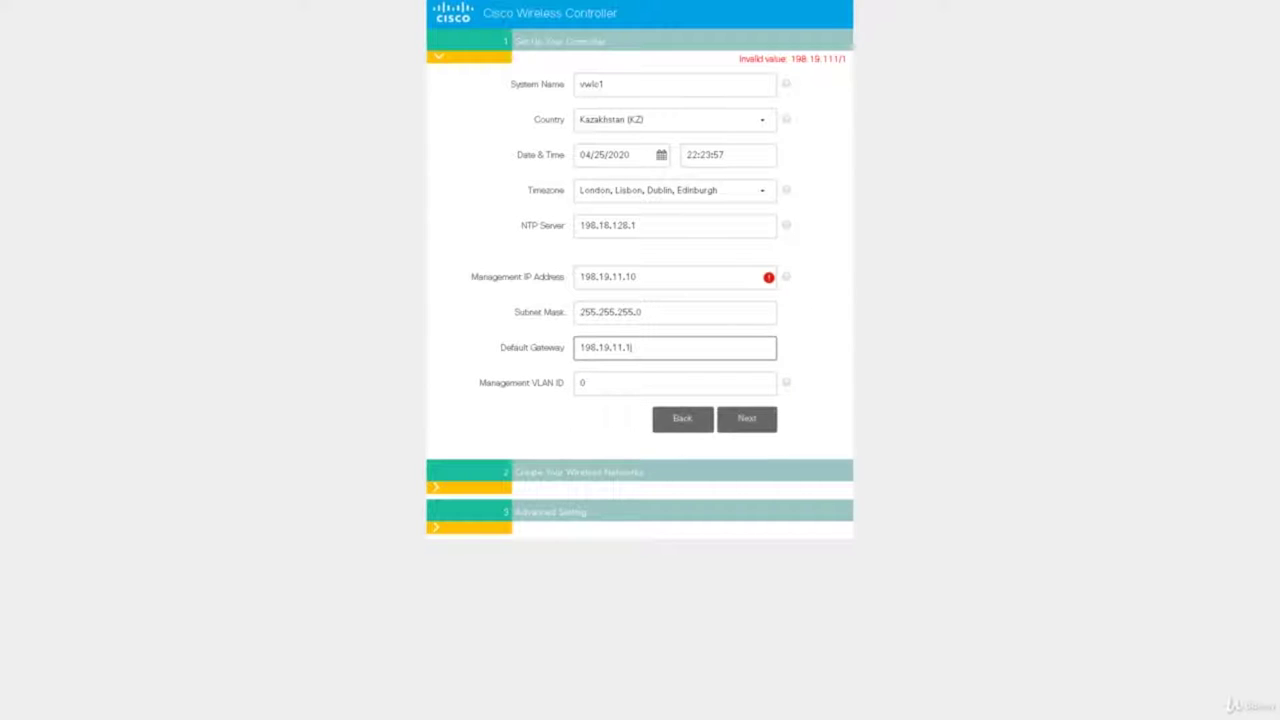
click(743, 424)
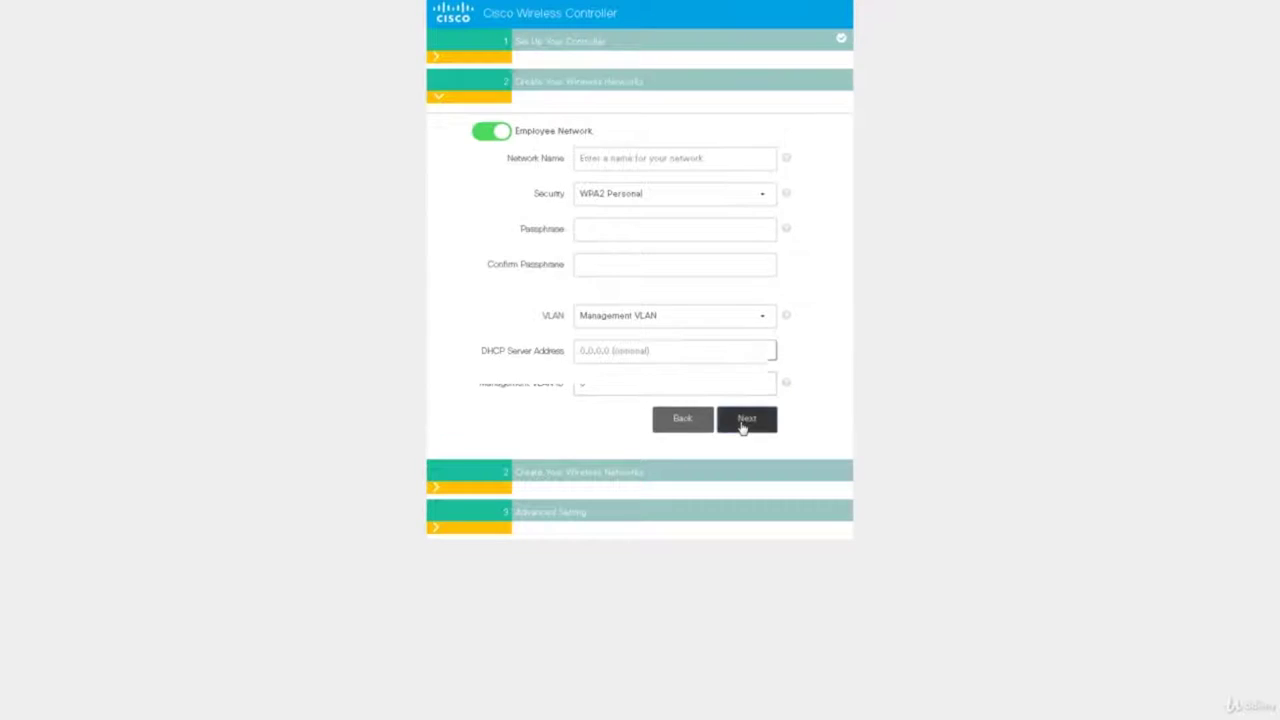
Name the employee network cloud-demo with WPA2 Personal security and a confirmed passphrase
click(638, 163)
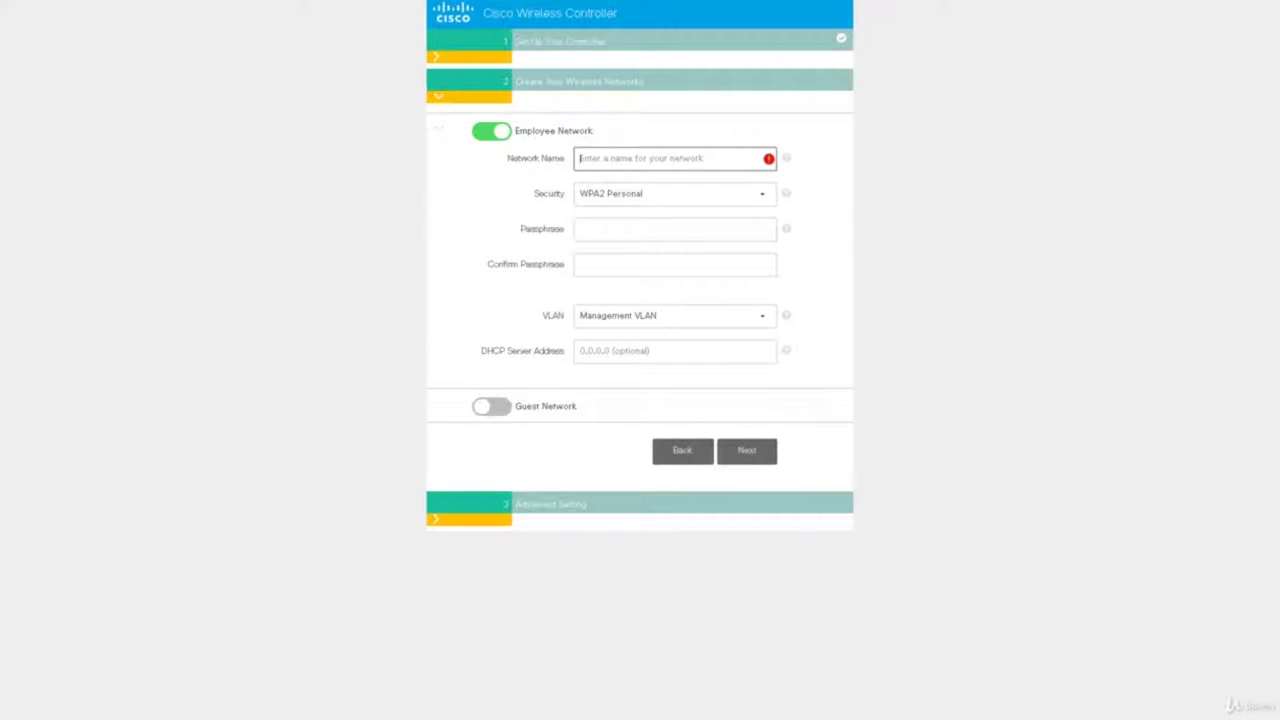
text(cloud-demo)
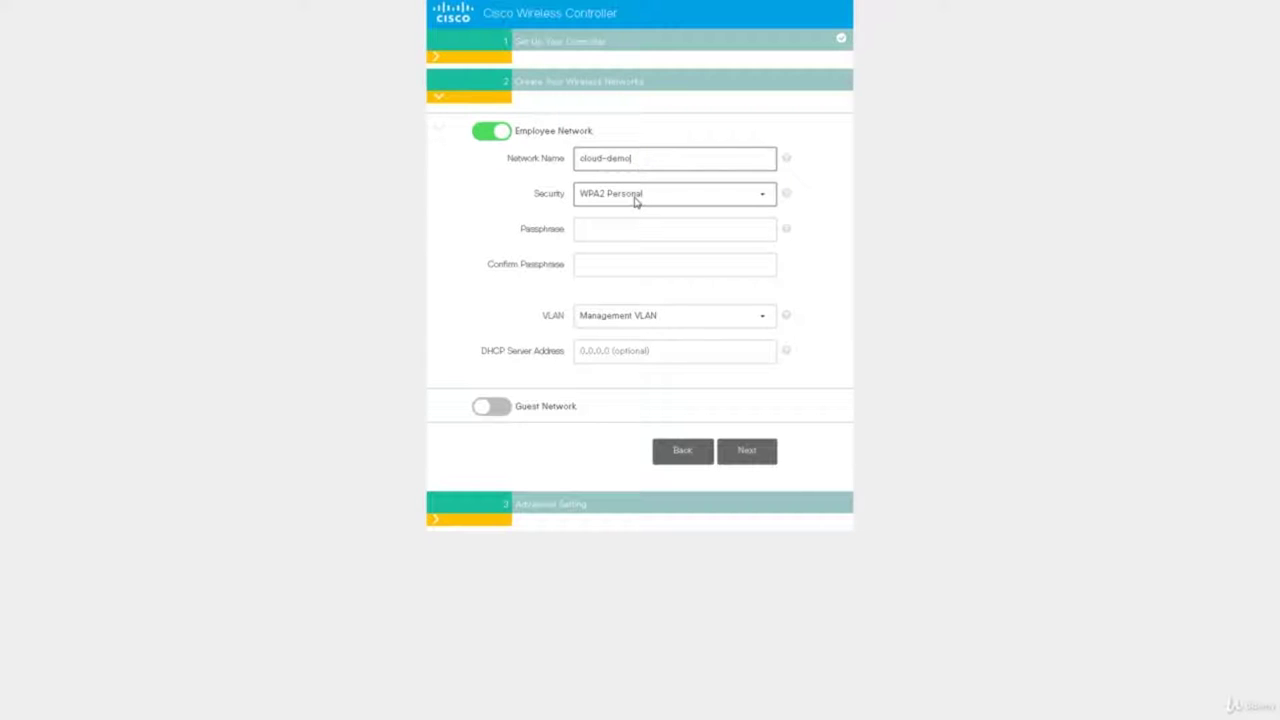
click(766, 199)
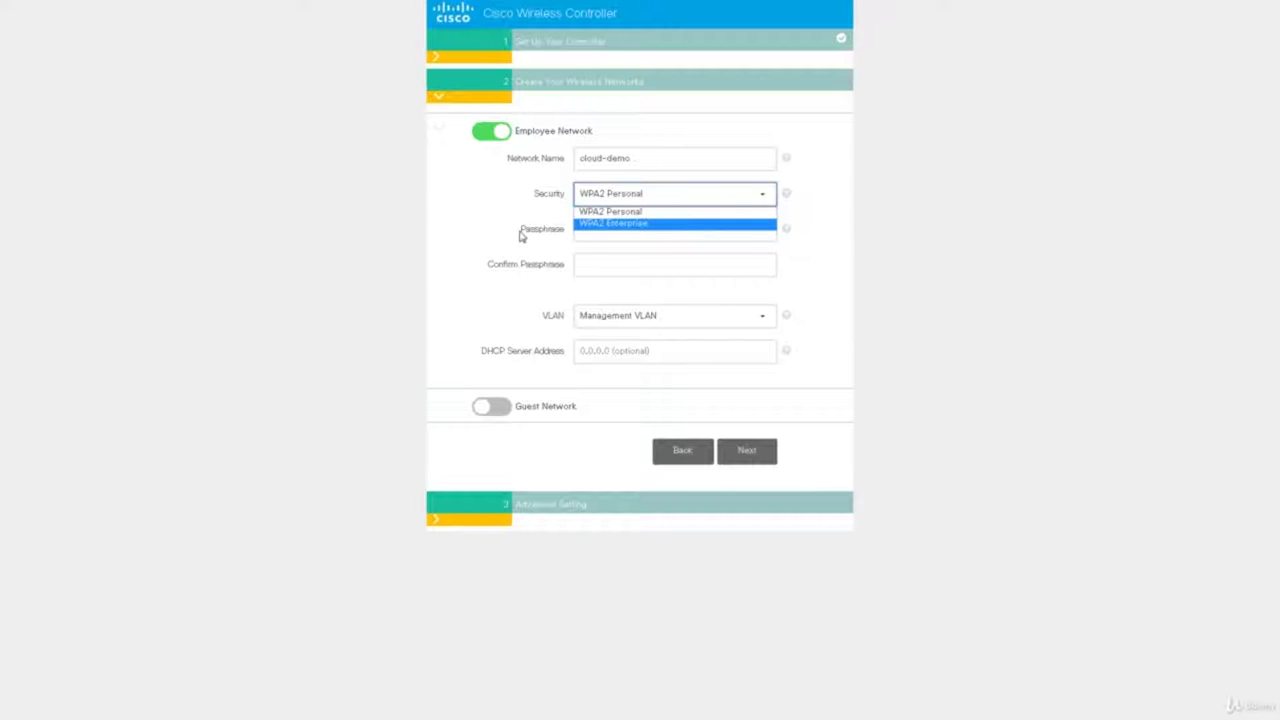
click(620, 236)
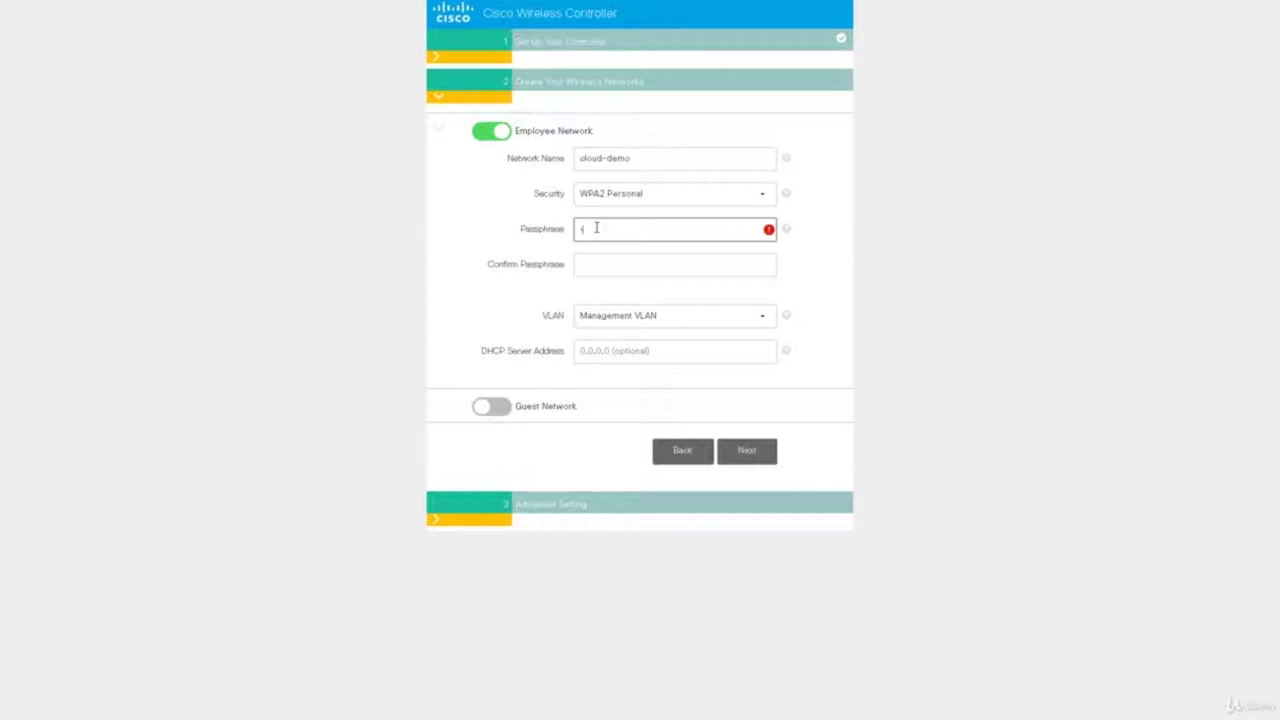
text(*********)
click(627, 265)
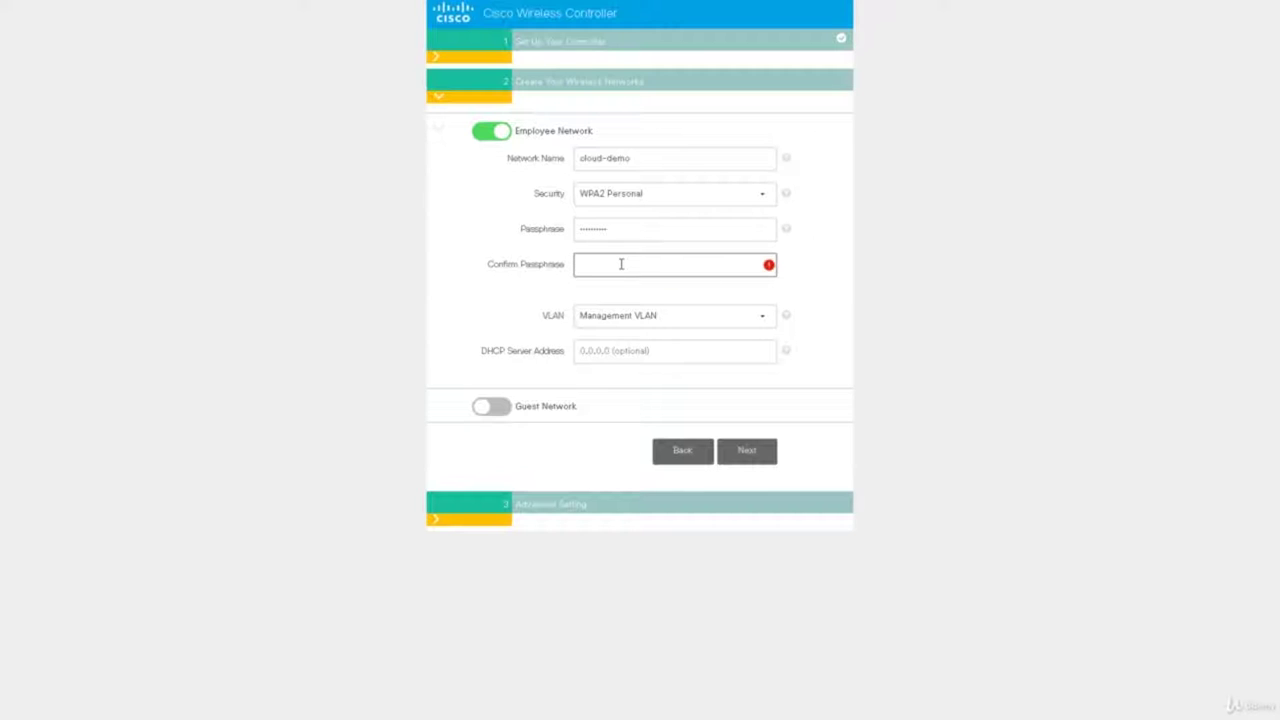
text(*********)
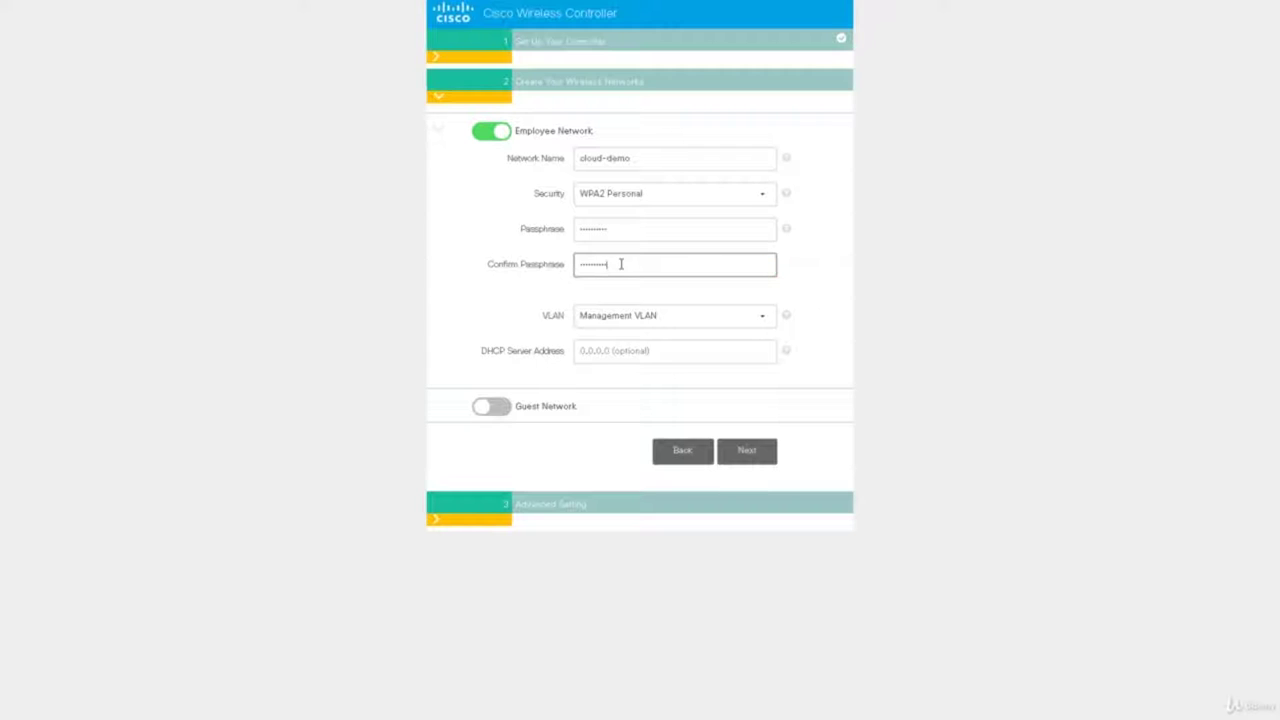
Keep the Management VLAN for the network and advance to advanced settings
click(662, 314)
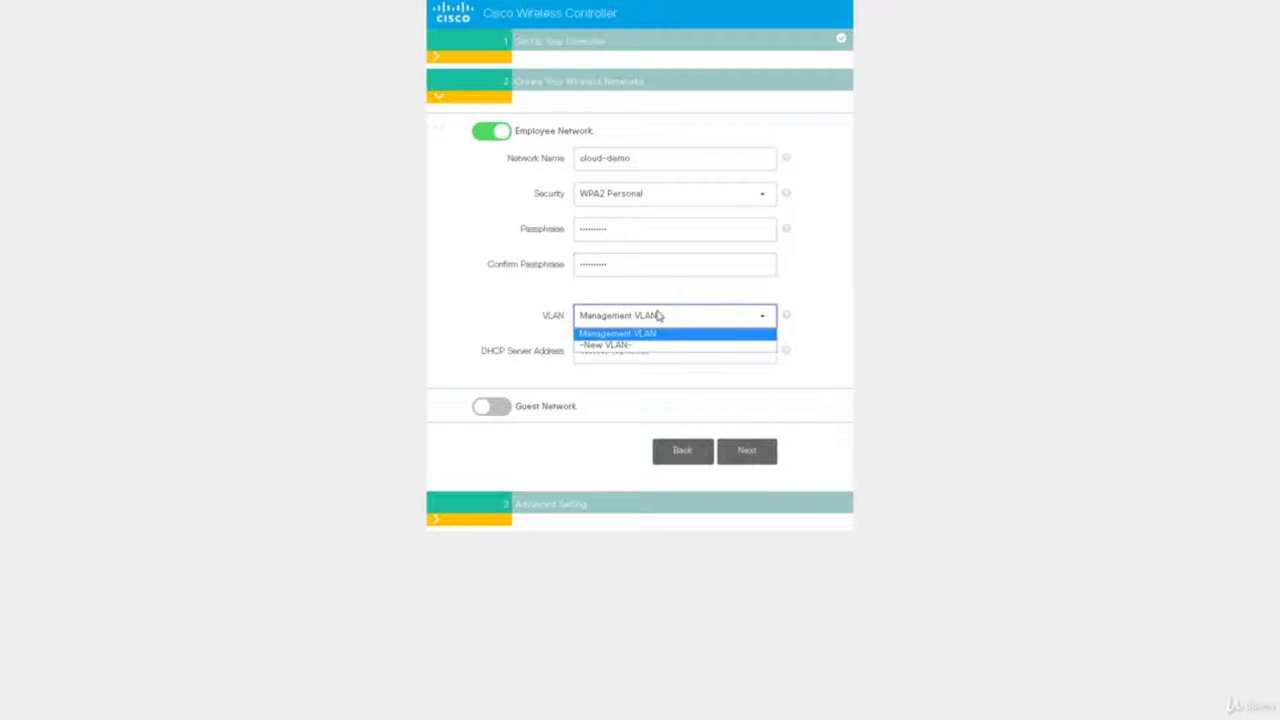
click(884, 366)
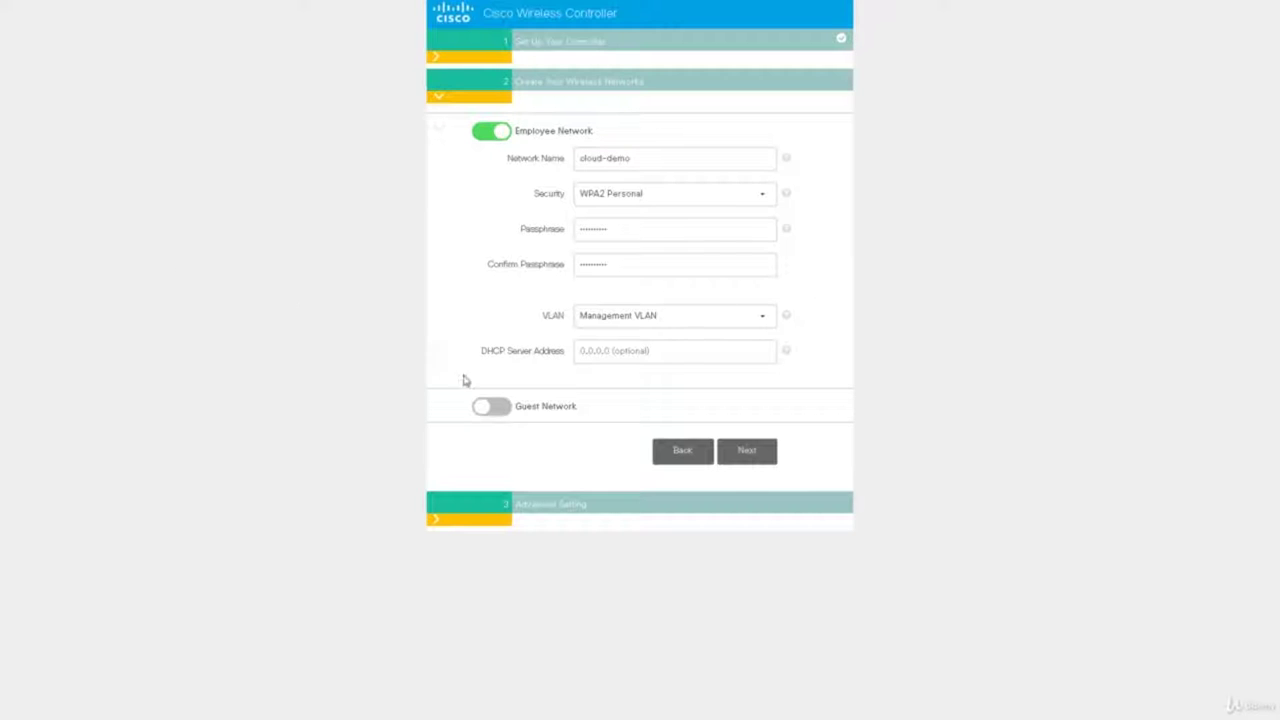
click(750, 452)
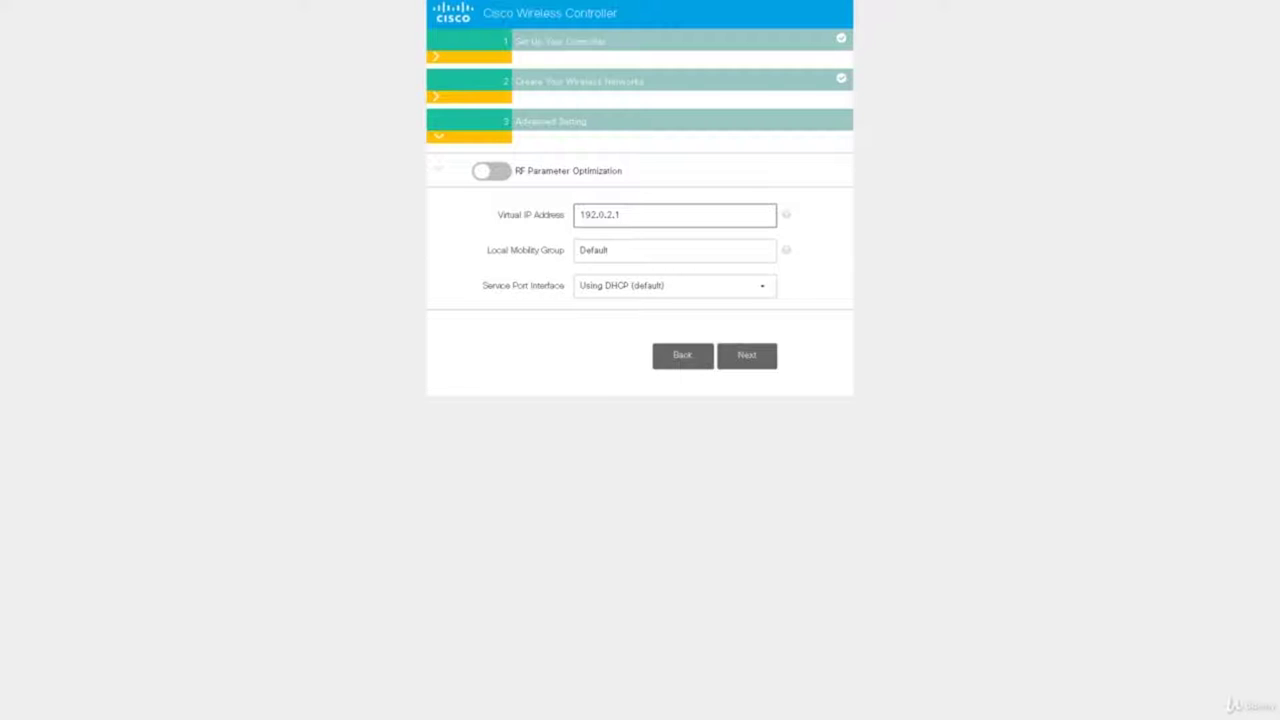
Change the virtual IP to 1.1.1.1, keep RF optimization on with Data traffic, then continue
key(BackSpace)
key(BackSpace)
key(BackSpace)
key(BackSpace)
key(BackSpace)
key(BackSpace)
key(BackSpace)
key(BackSpace)
key(BackSpace)
text(1.1.1.1)
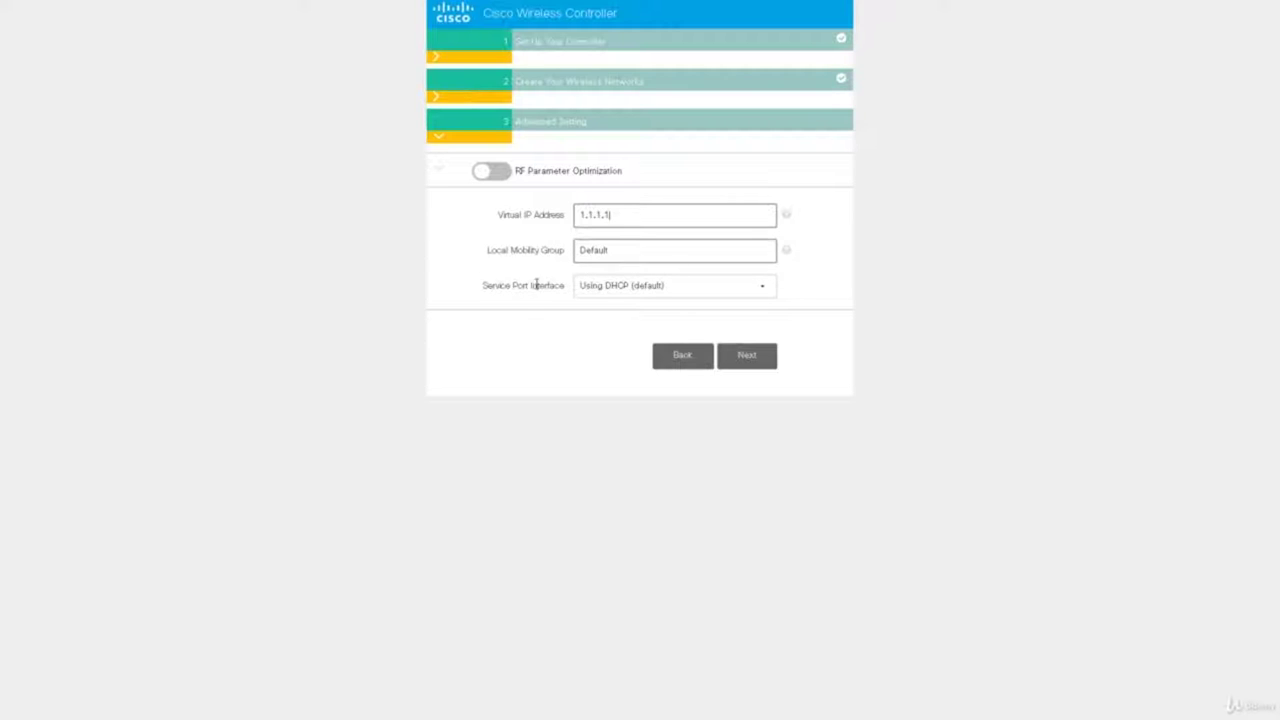
click(491, 171)
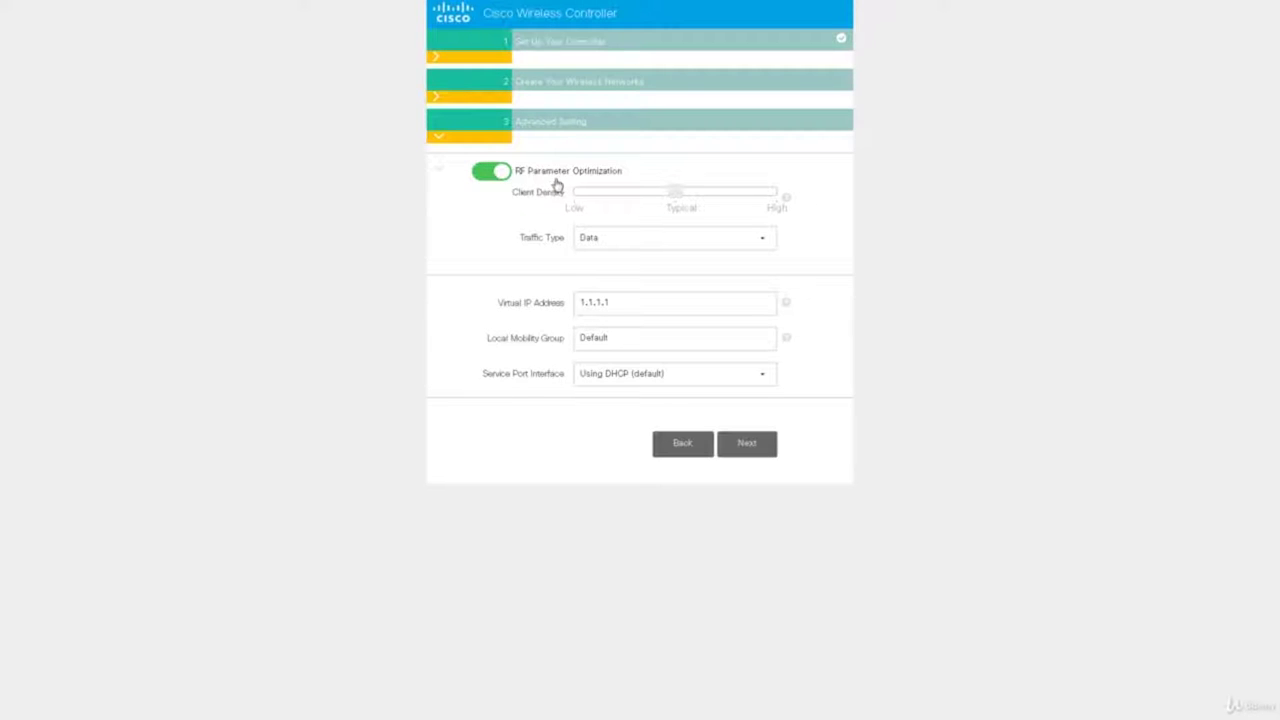
click(491, 171)
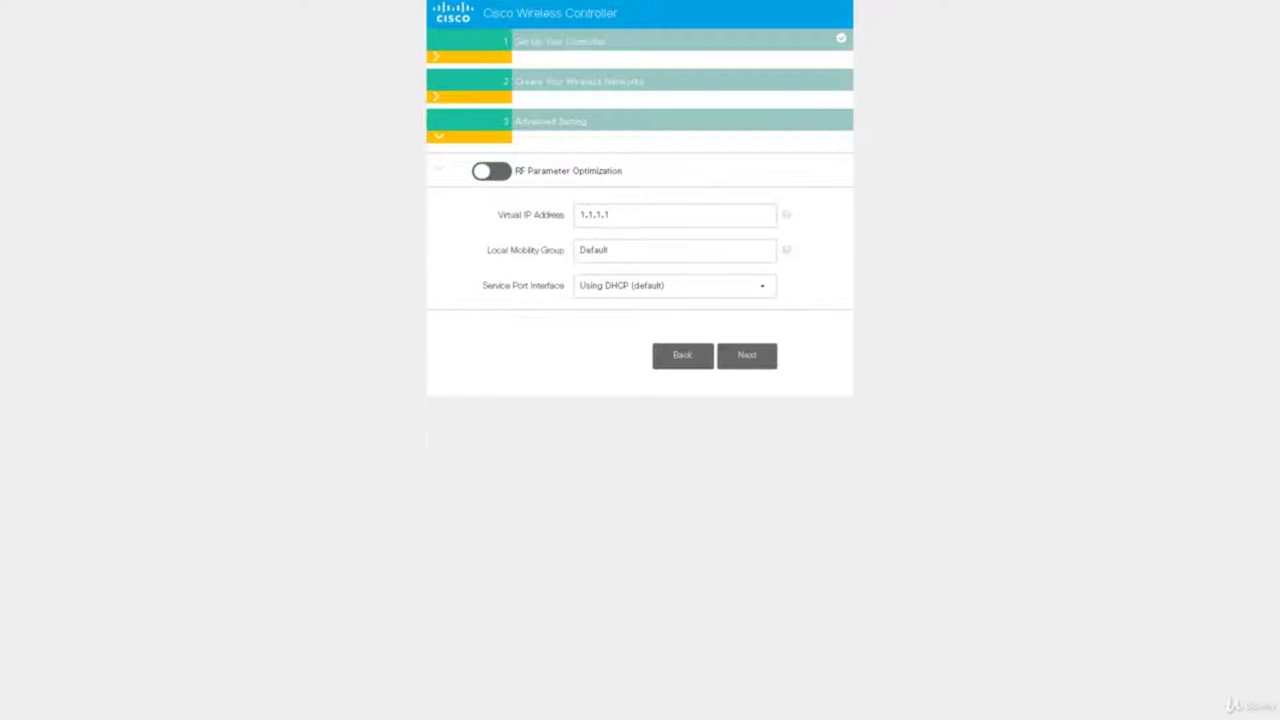
click(487, 173)
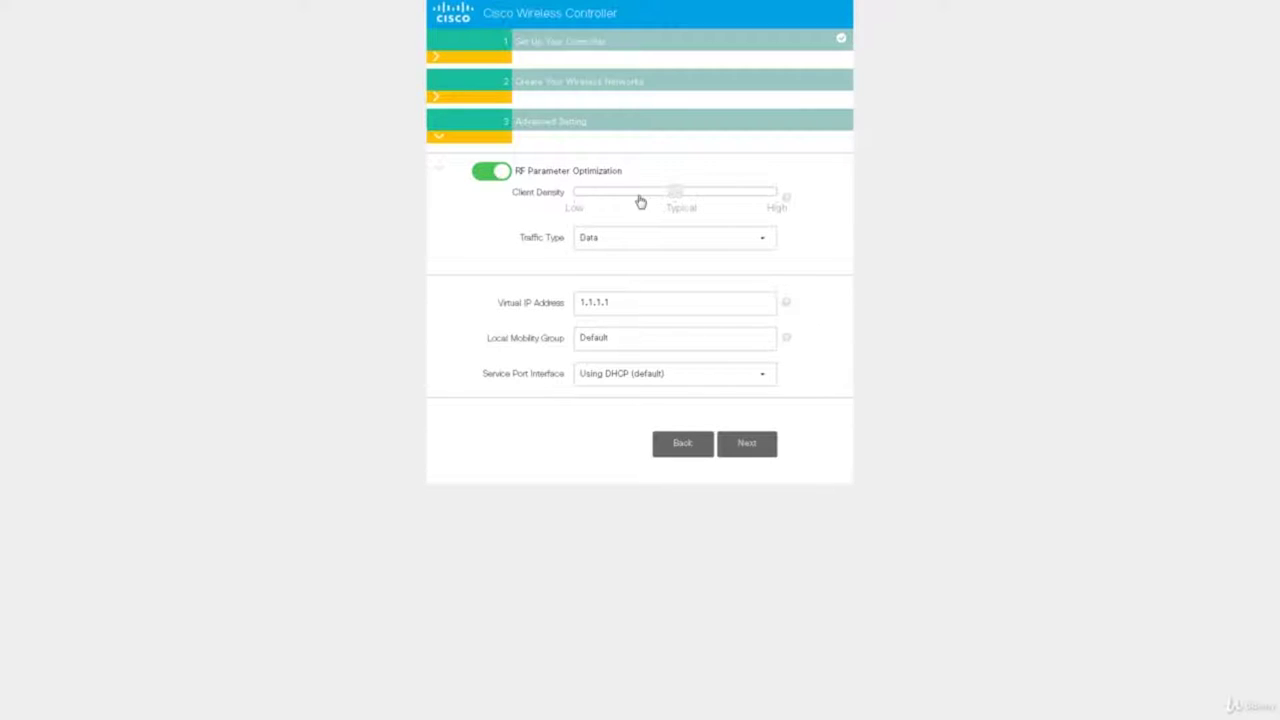
click(650, 251)
click(650, 255)
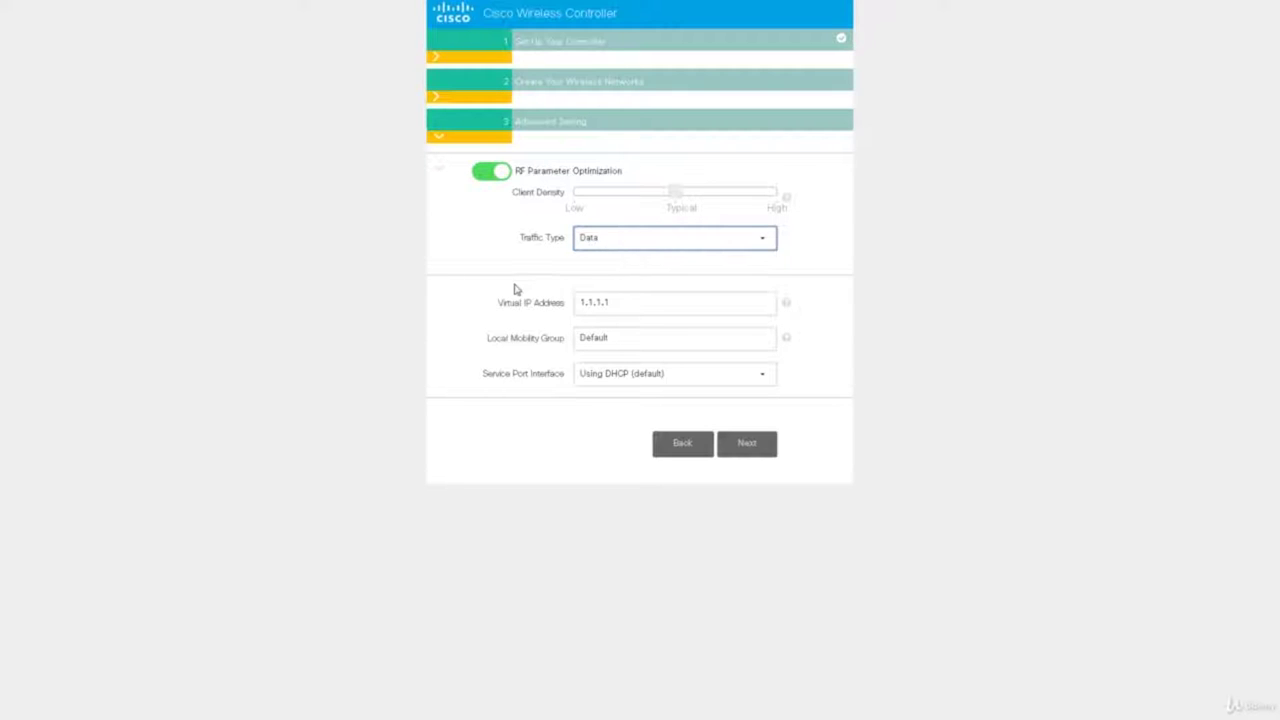
click(741, 451)
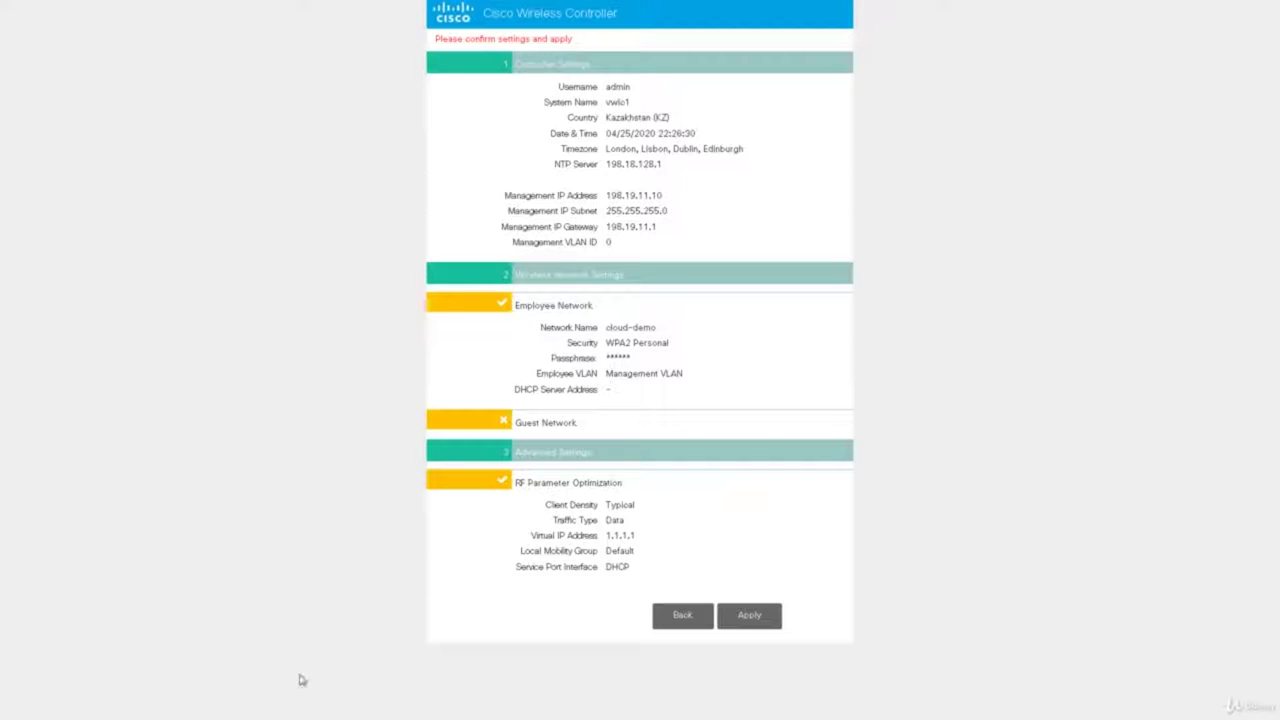
Apply the wizard configuration and confirm the controller reboot
click(758, 624)
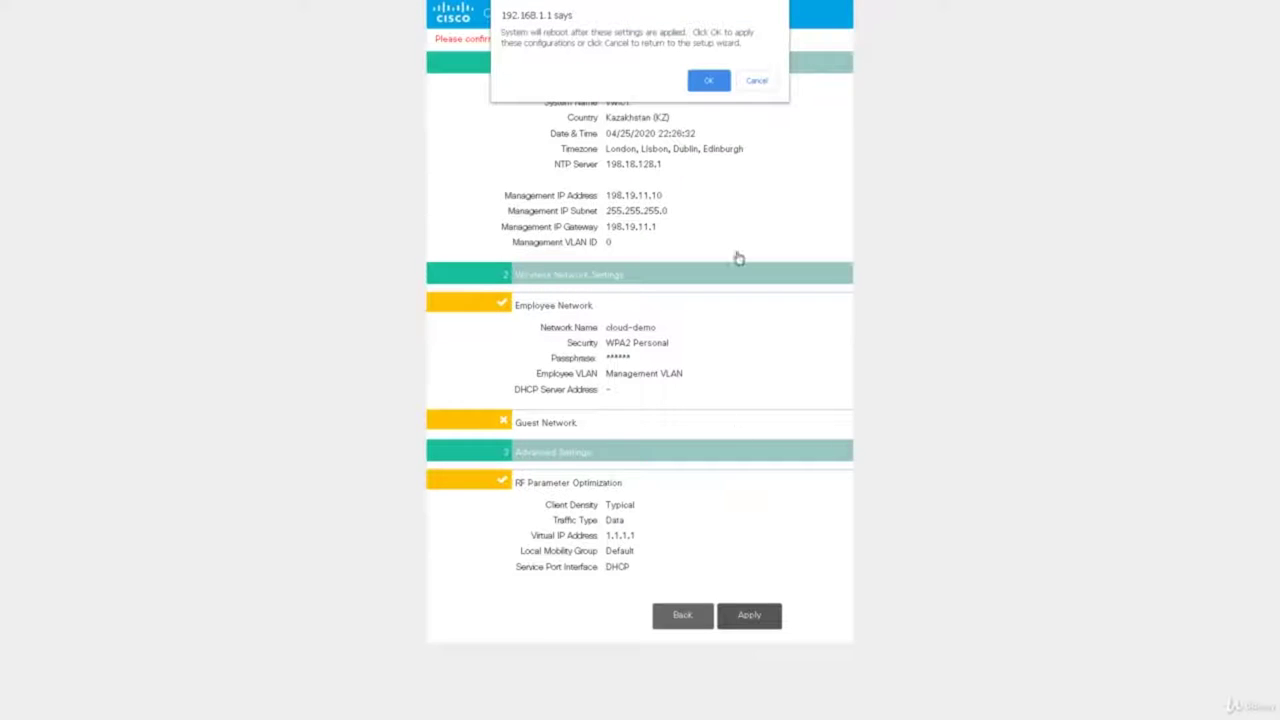
click(708, 81)
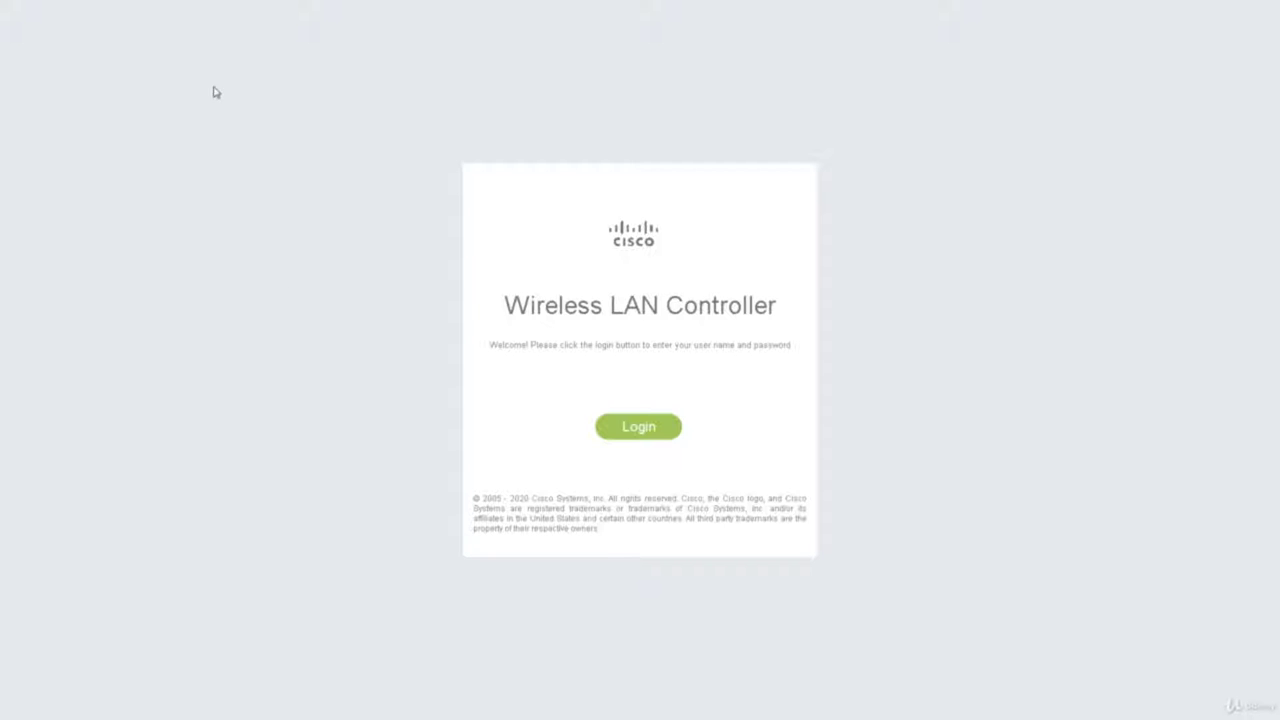
Sign in to the controller with the administrator username and password
mouse_move(172, 3)
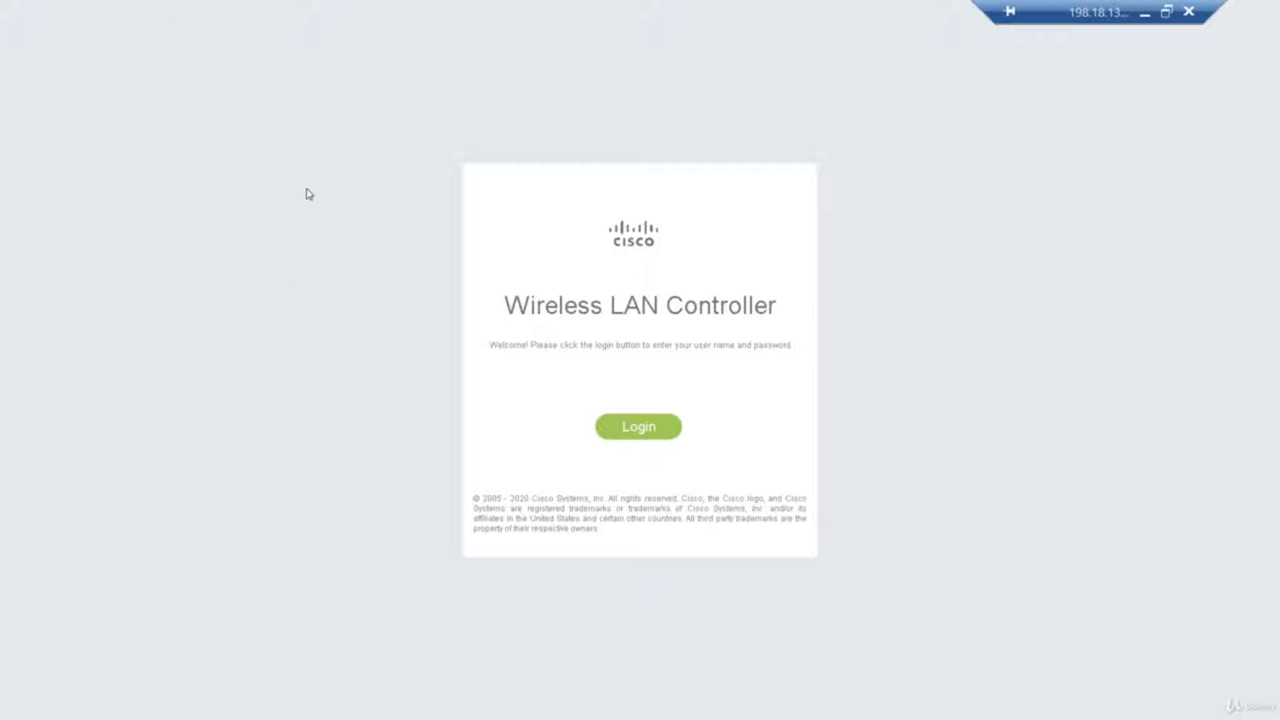
click(651, 435)
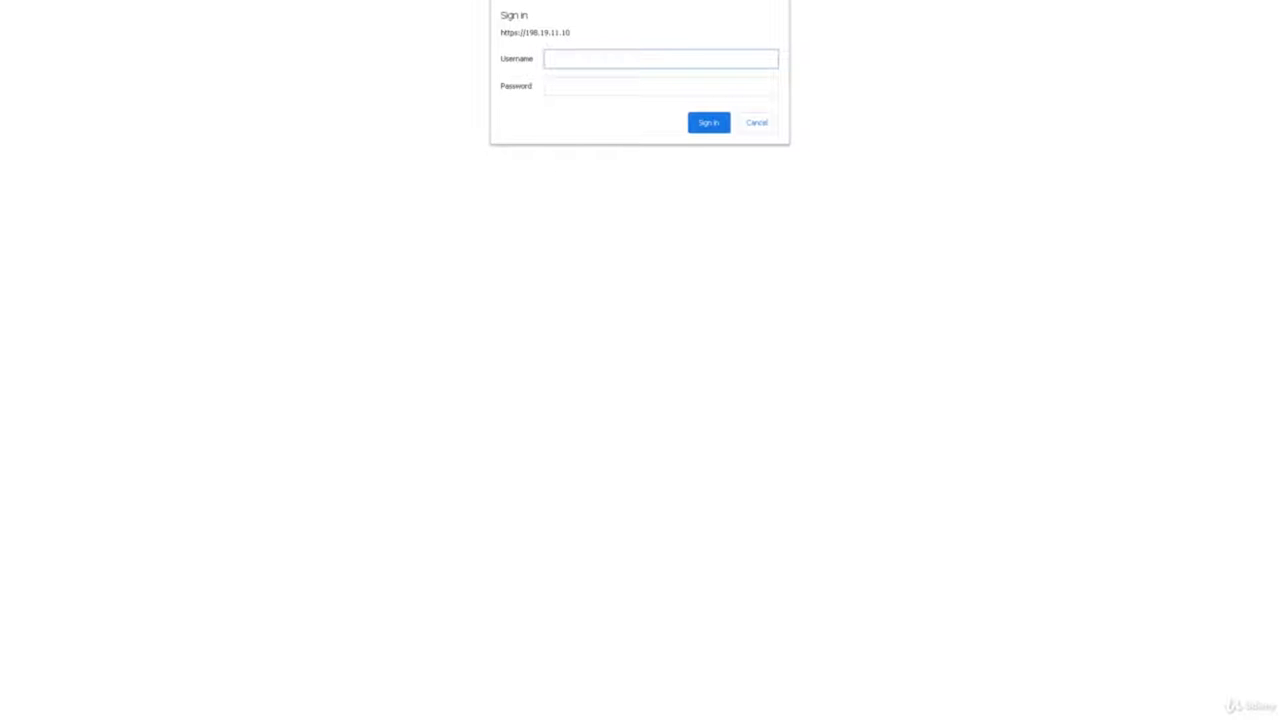
text(in)
key(Tab)
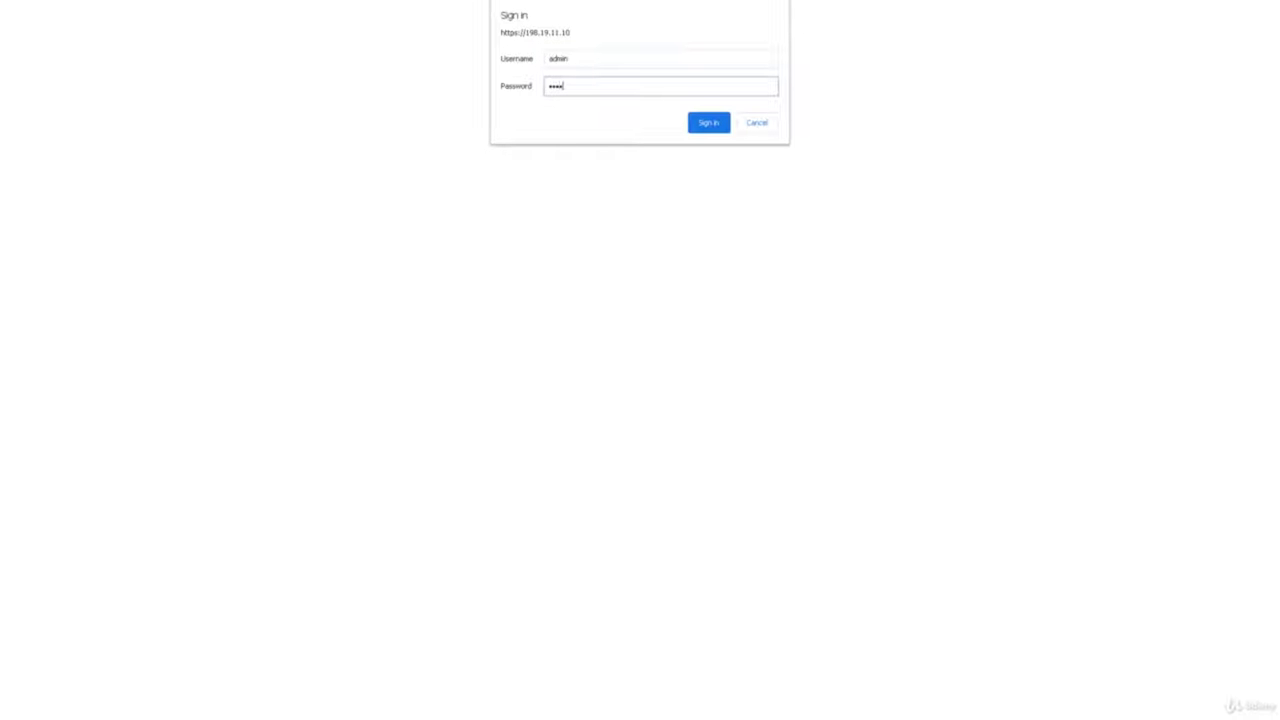
key(Return)
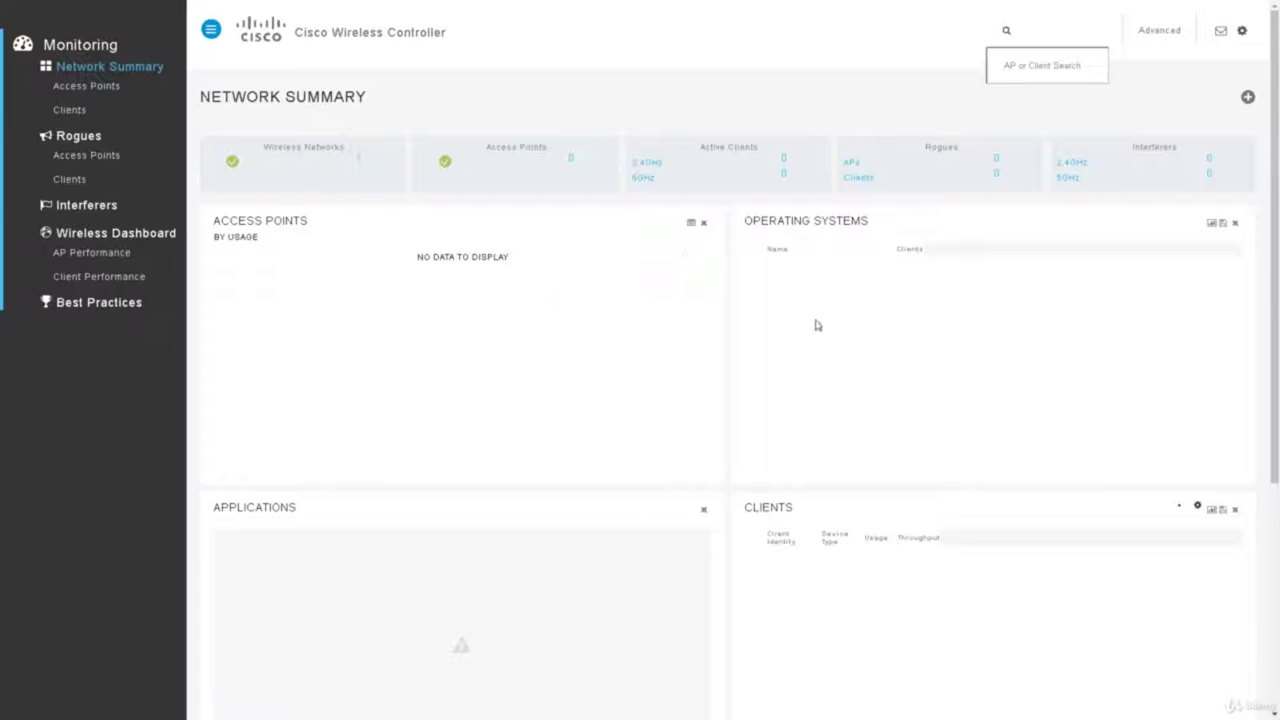
Switch from the dashboard to the Advanced interface's Monitor Summary page
click(1158, 32)
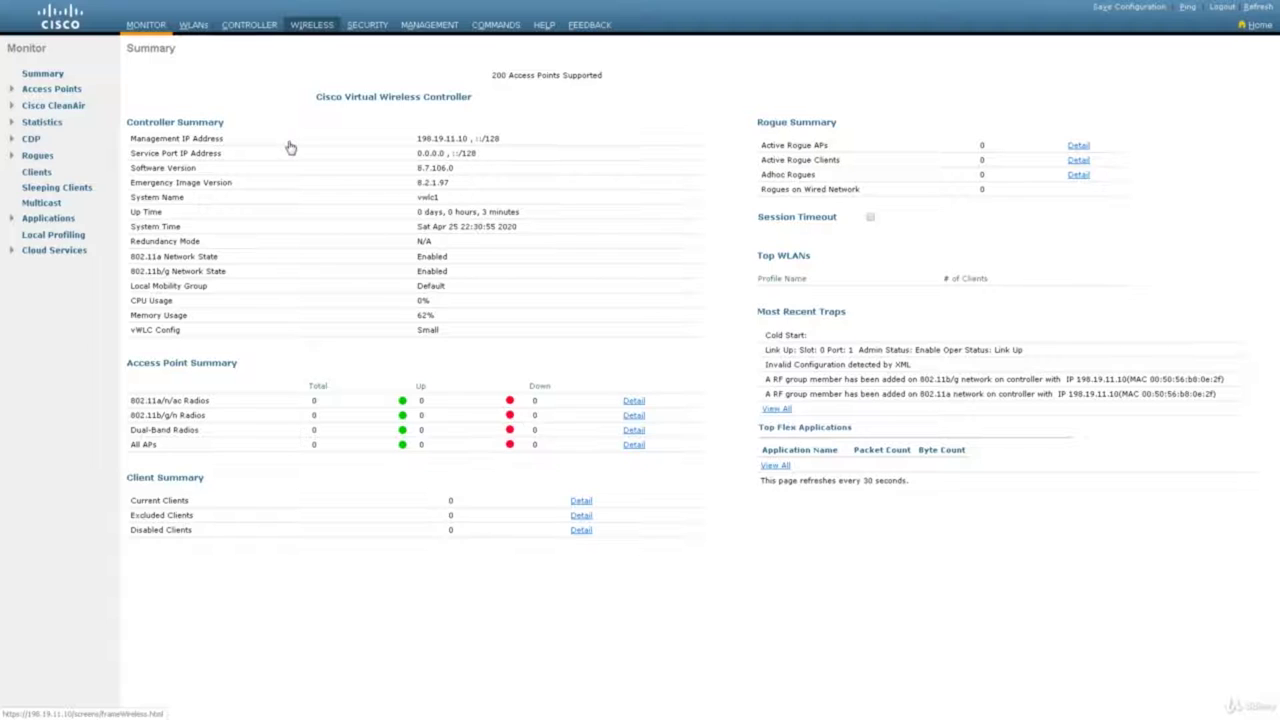
click(194, 27)
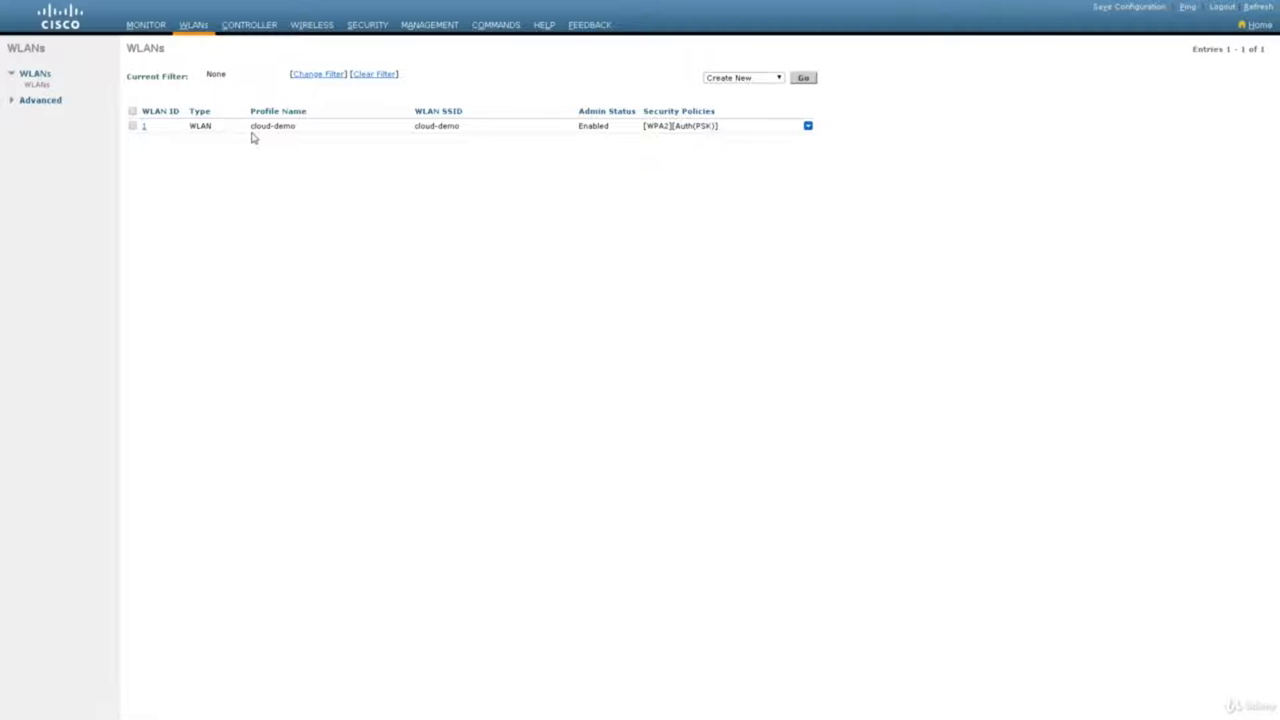
click(143, 127)
drag(297, 126, 240, 127)
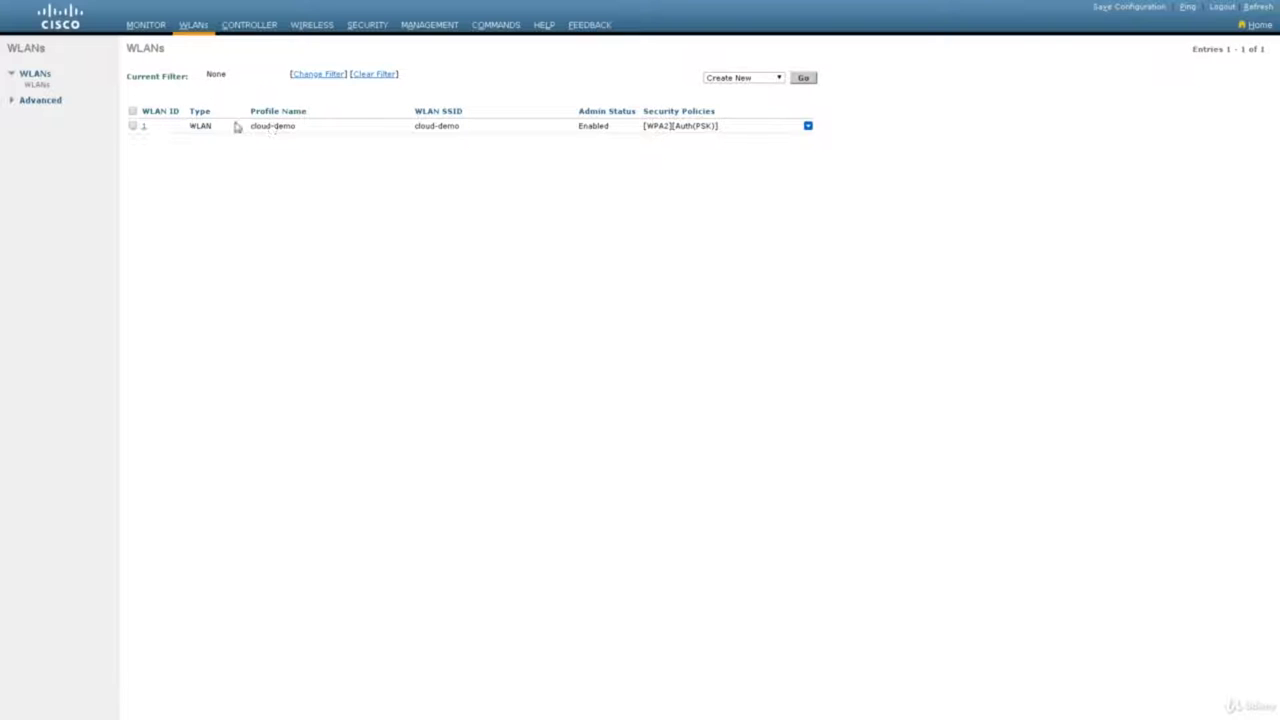
click(248, 24)
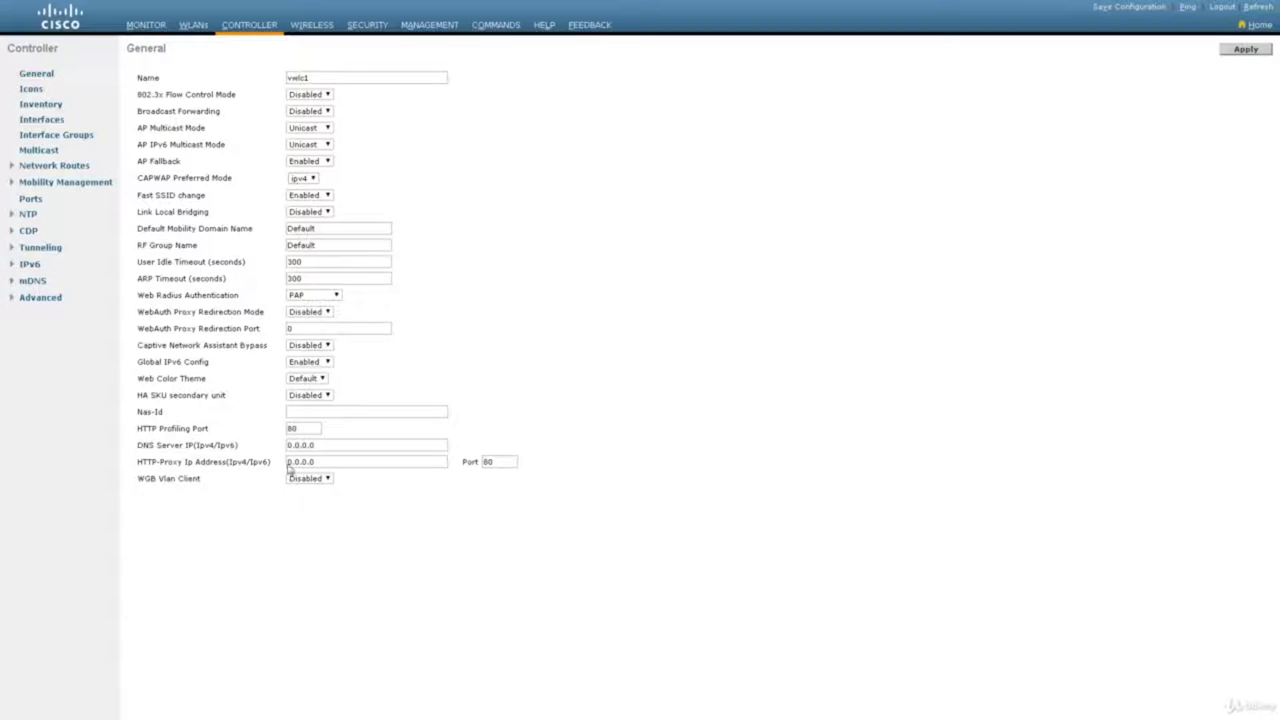
click(38, 106)
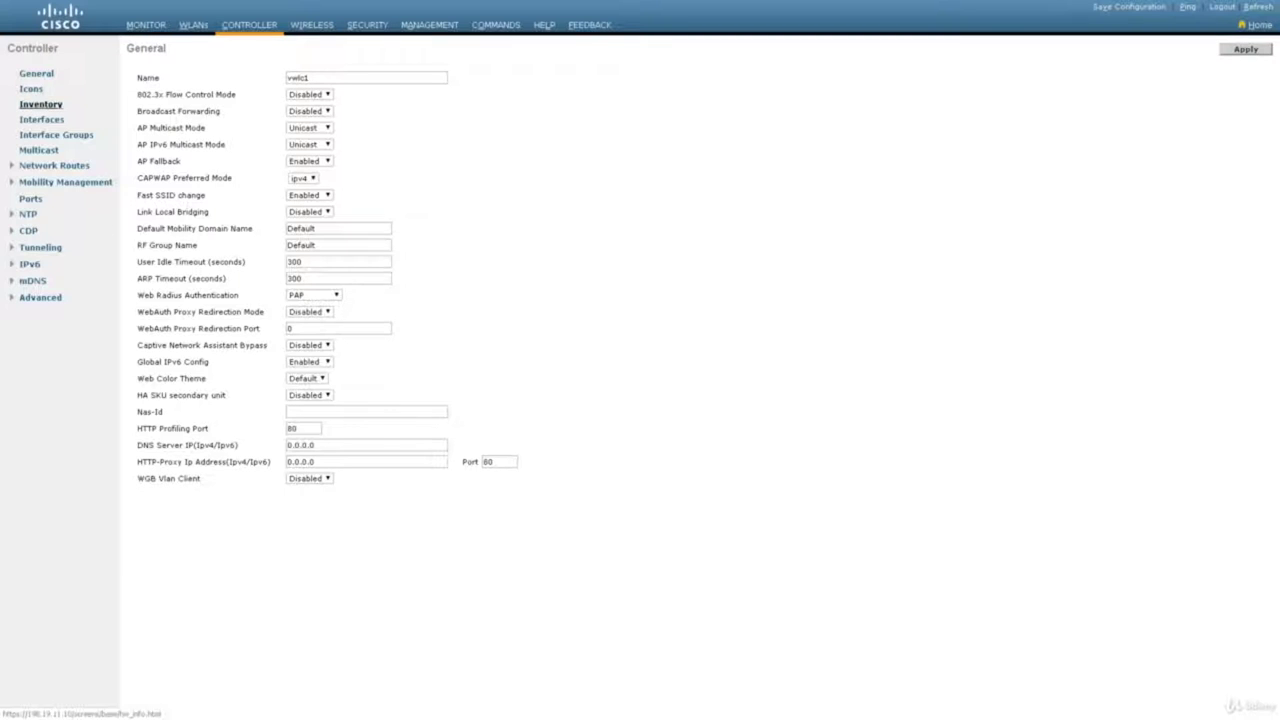
click(41, 119)
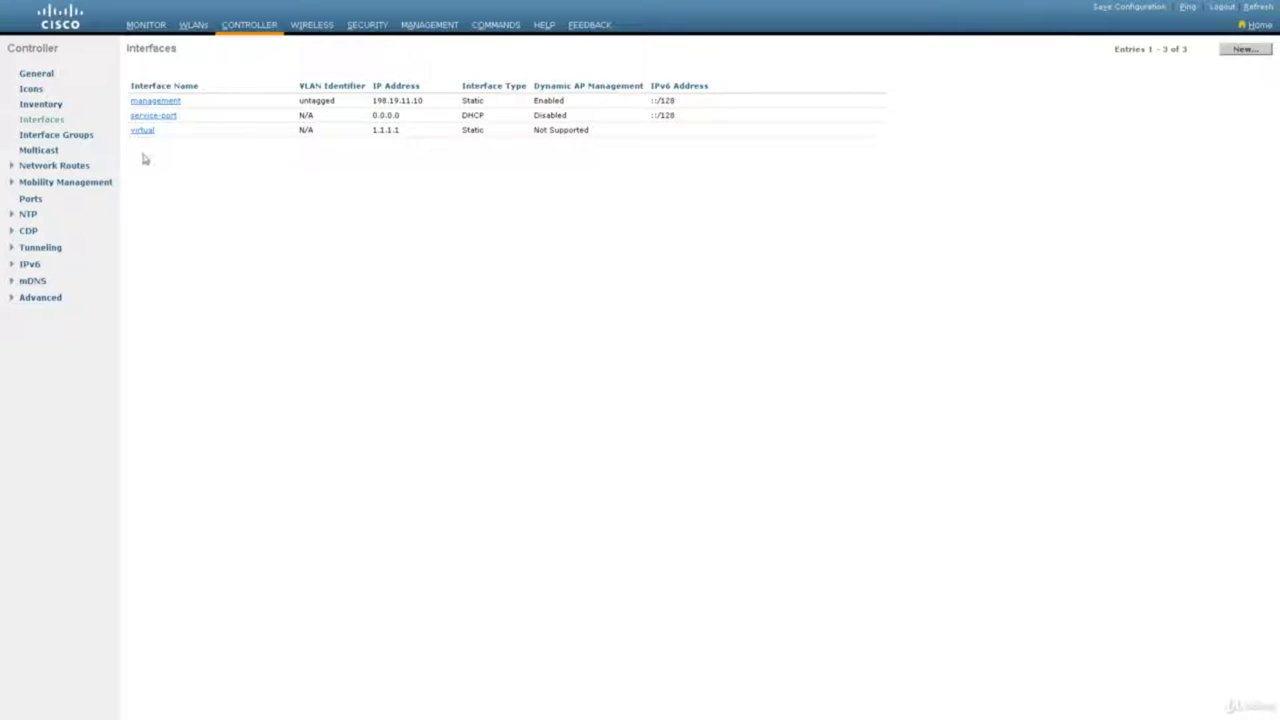
click(320, 28)
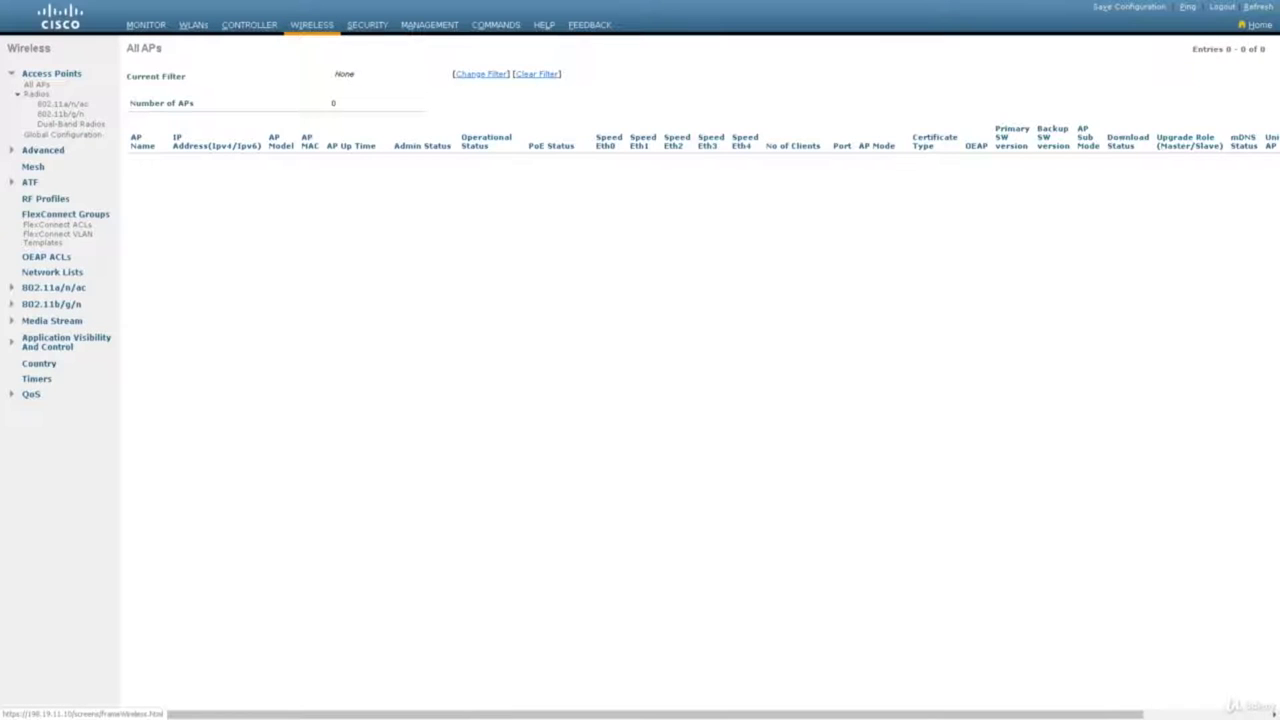
click(366, 26)
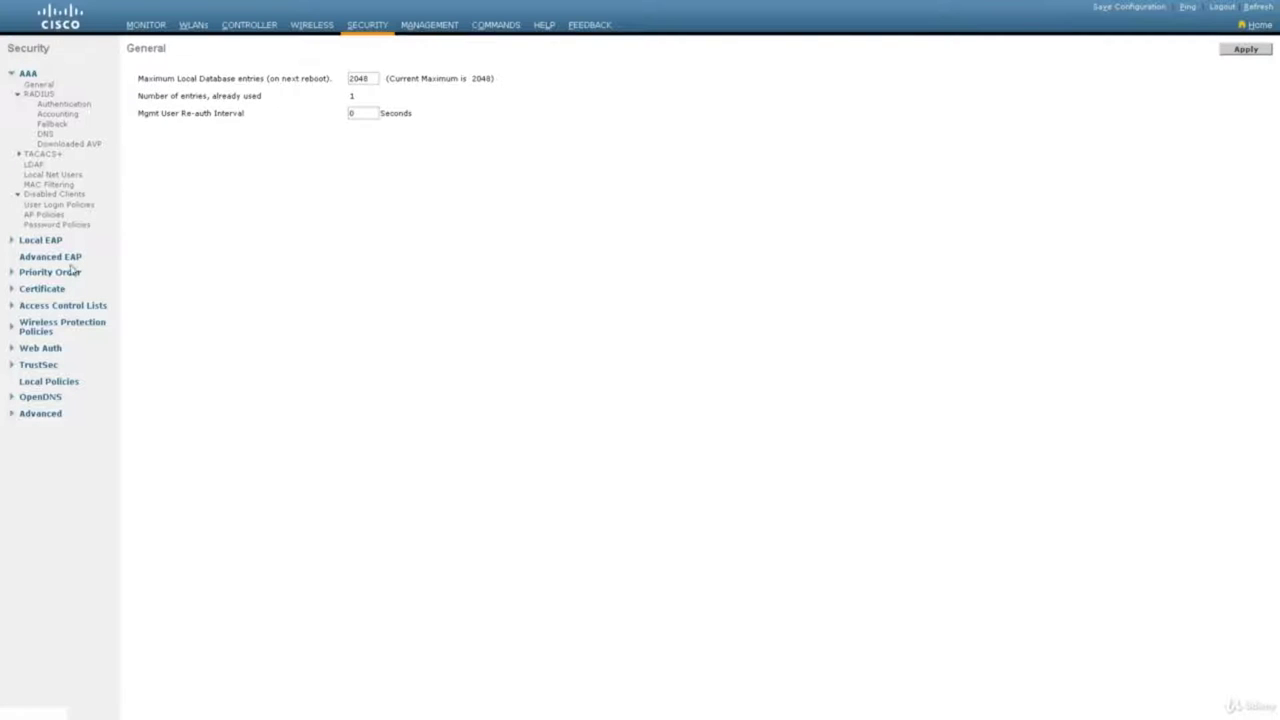
click(430, 24)
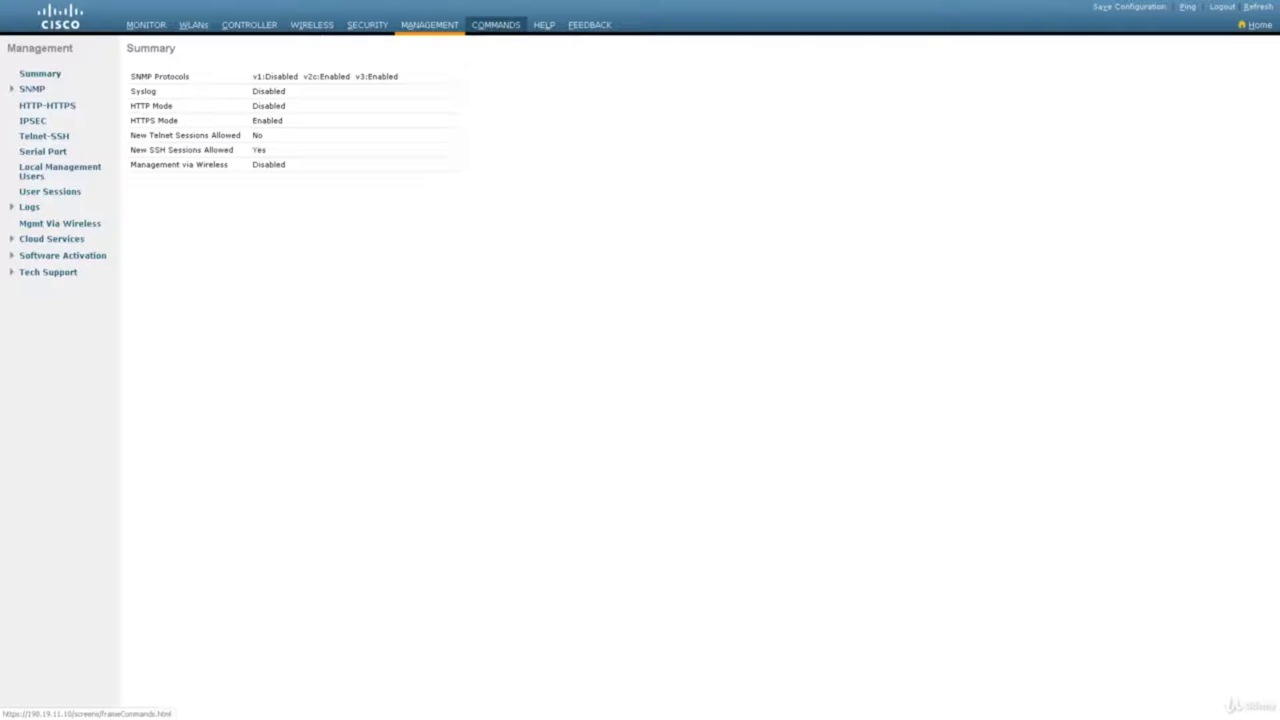
click(496, 24)
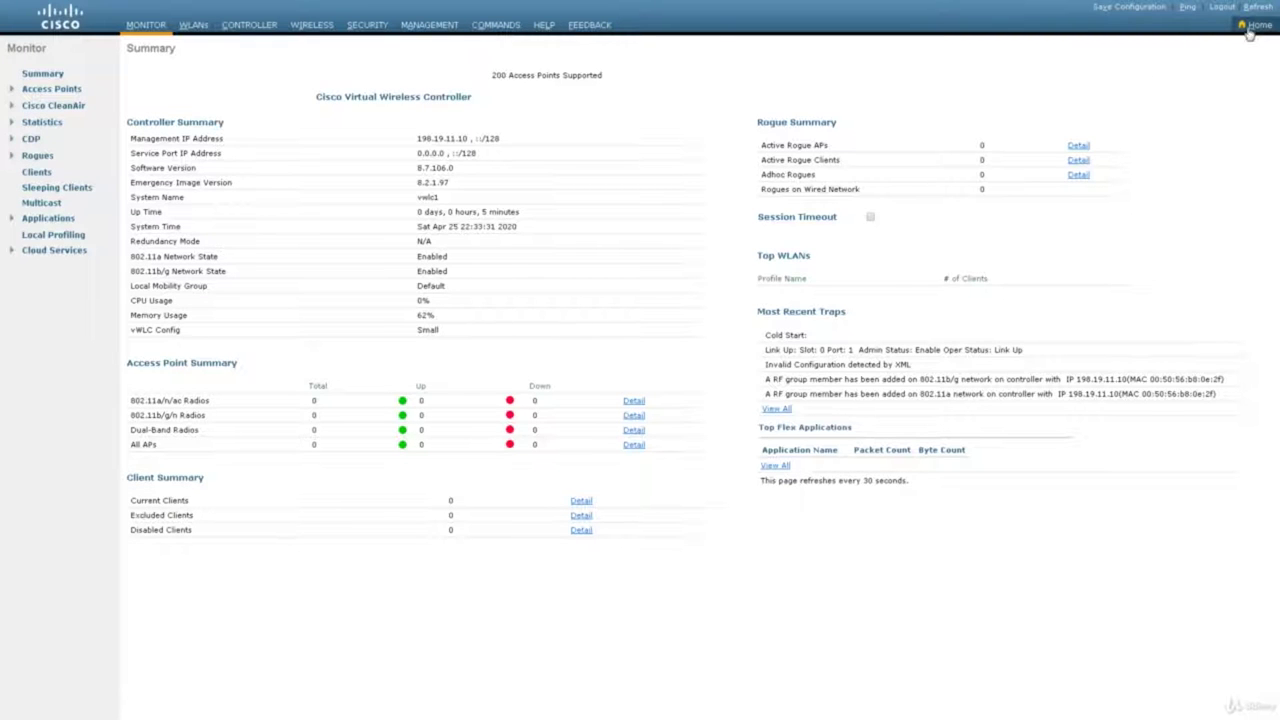
Go back to the Home dashboard and open the Best Practices checklist
click(1249, 40)
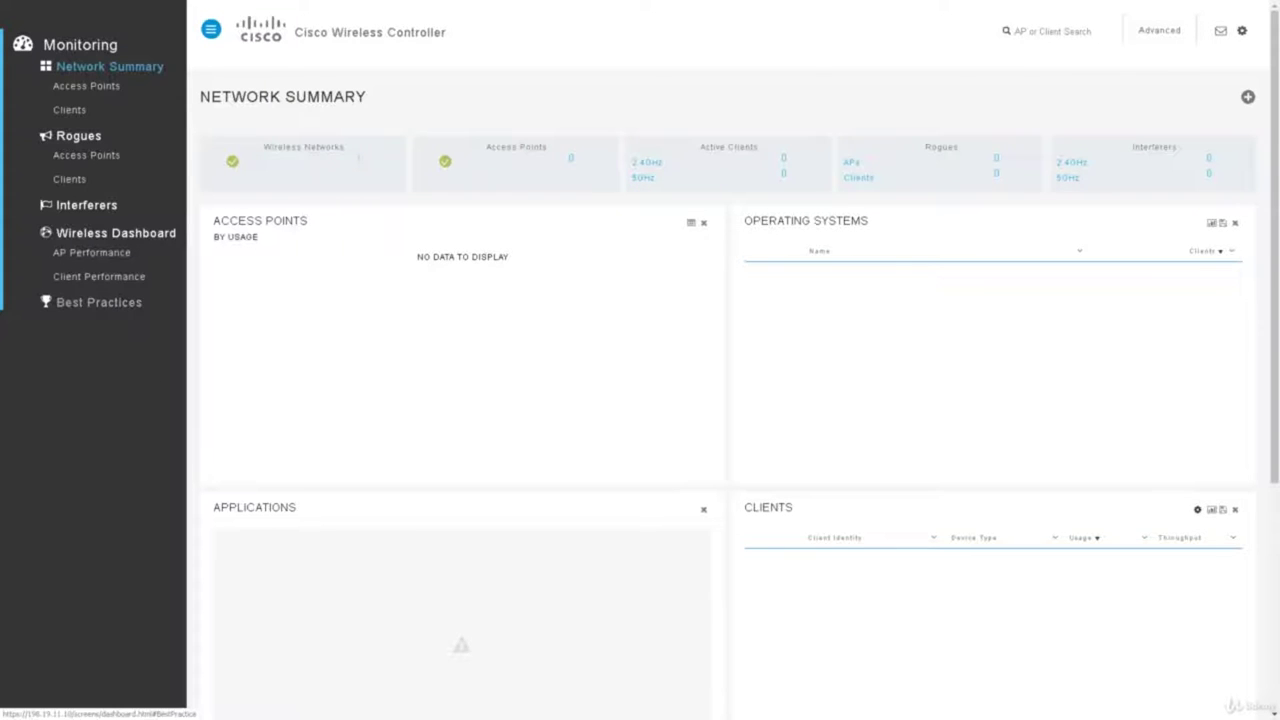
click(103, 302)
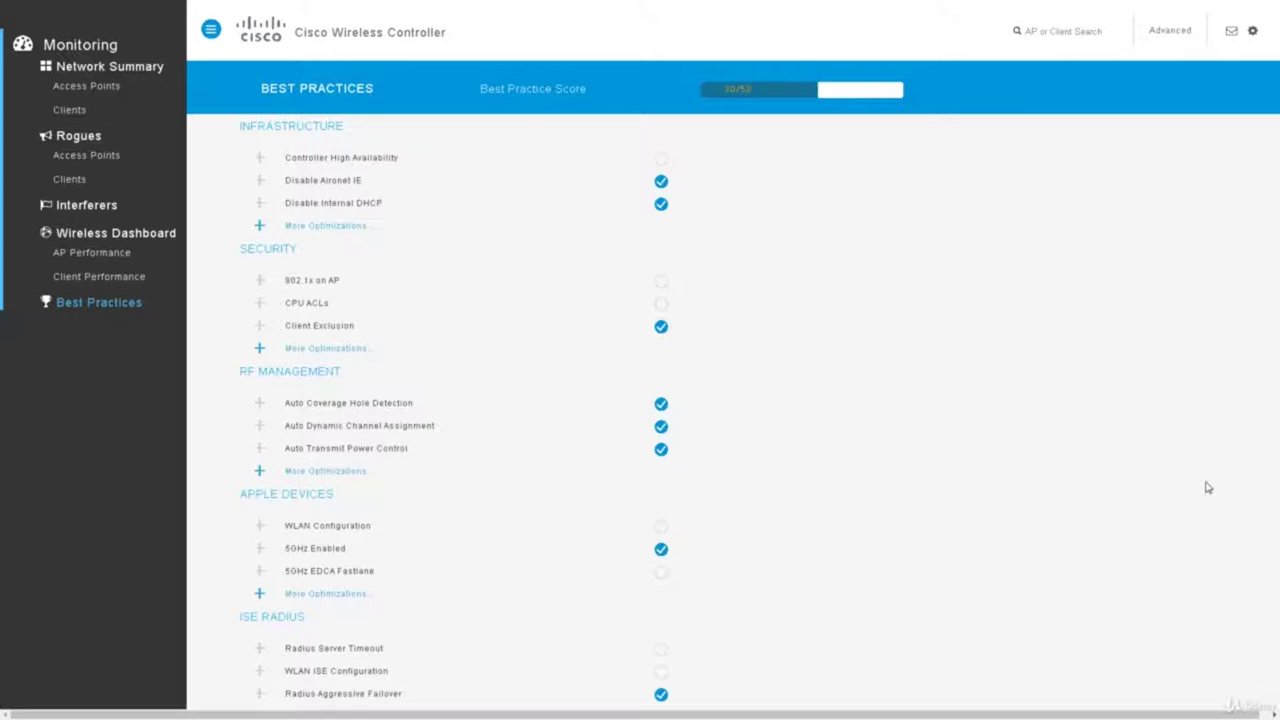
triple_click(1260, 490)
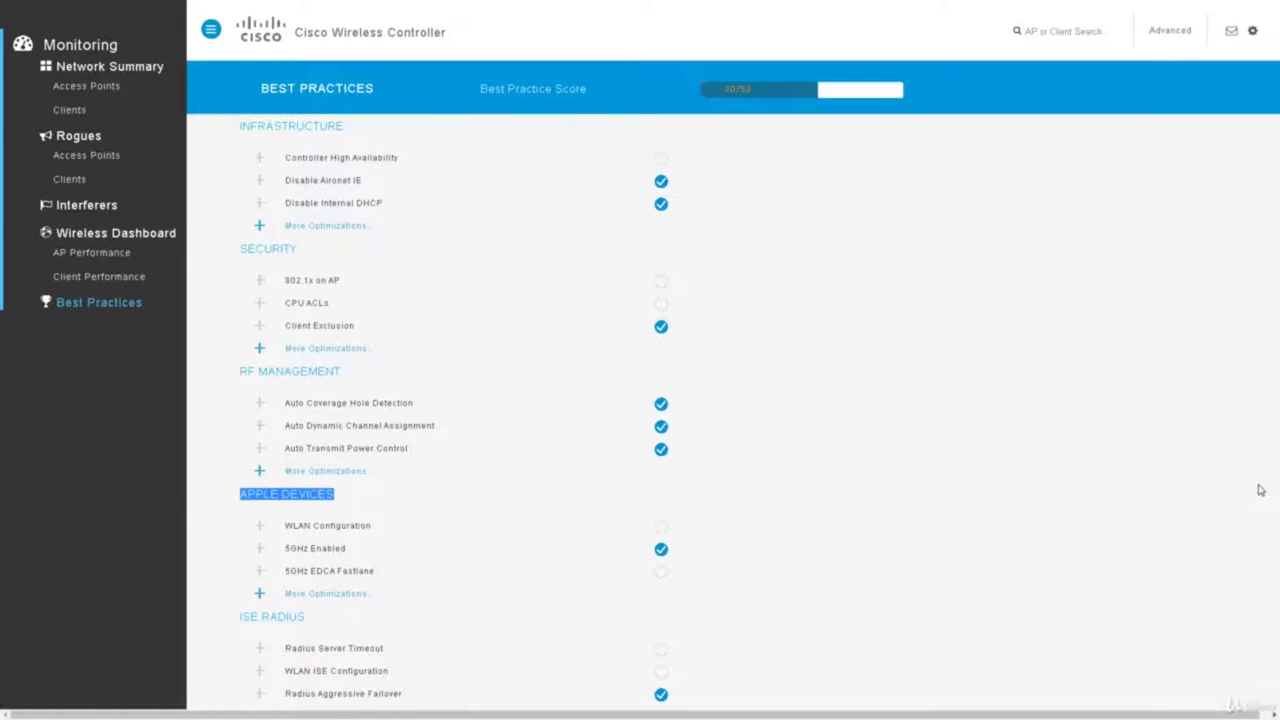
click(1254, 618)
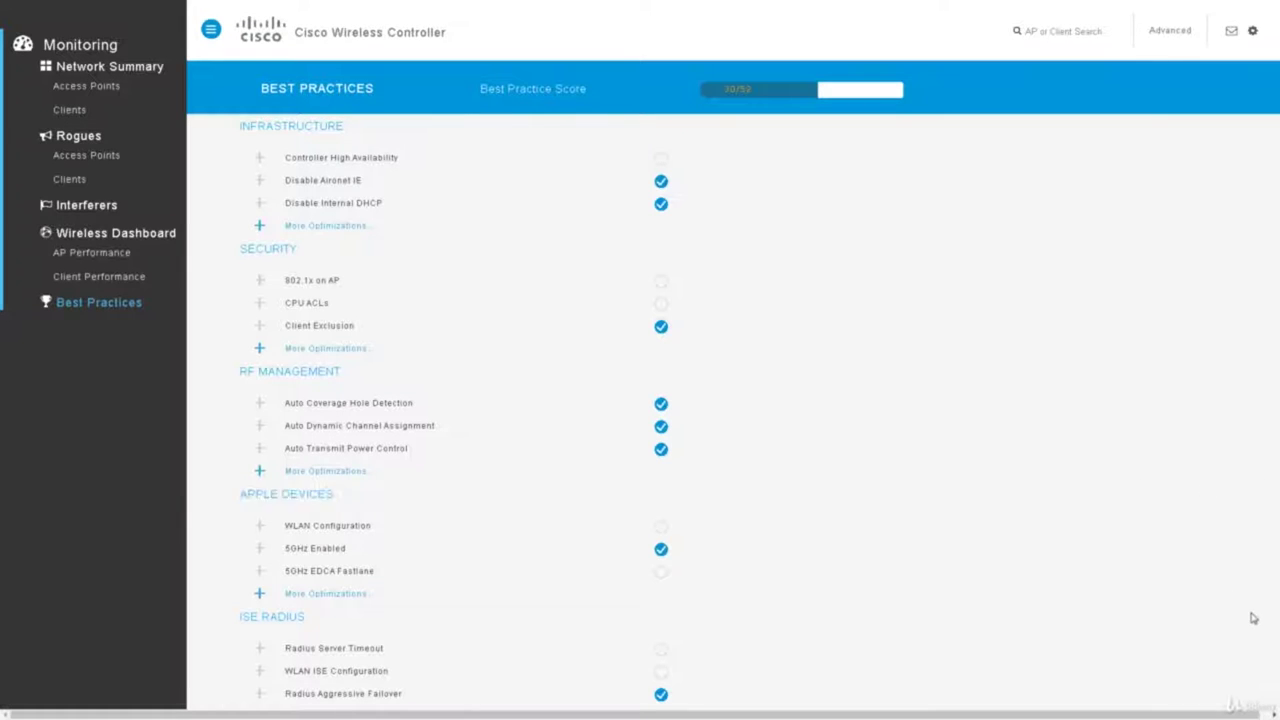
drag(1272, 650, 1264, 536)
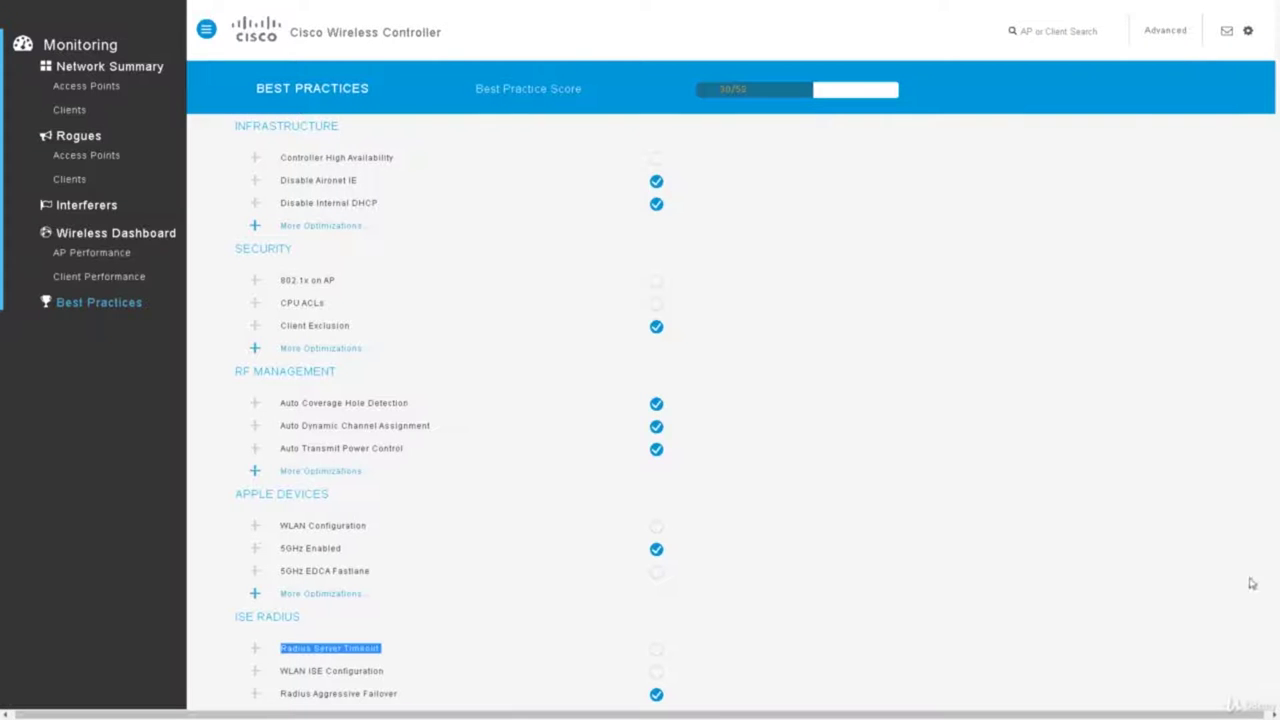
right_click(1262, 630)
click(1044, 548)
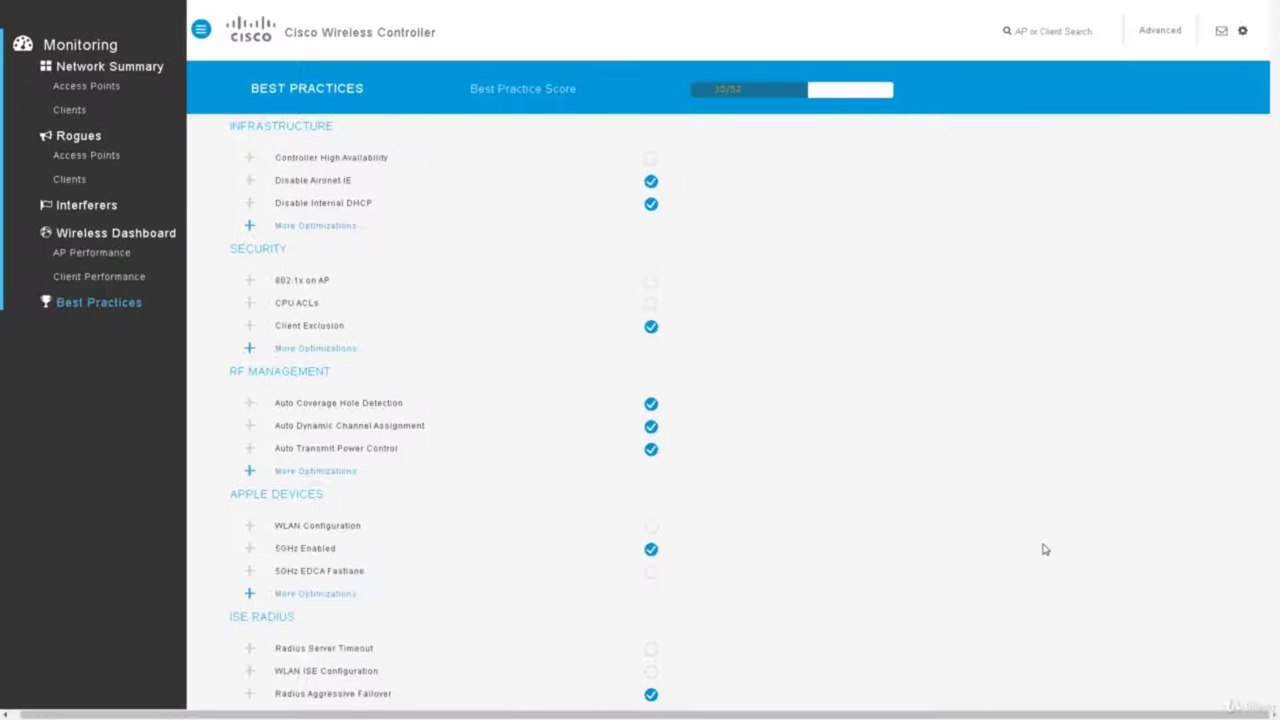
scroll(1044, 549, down, 1)
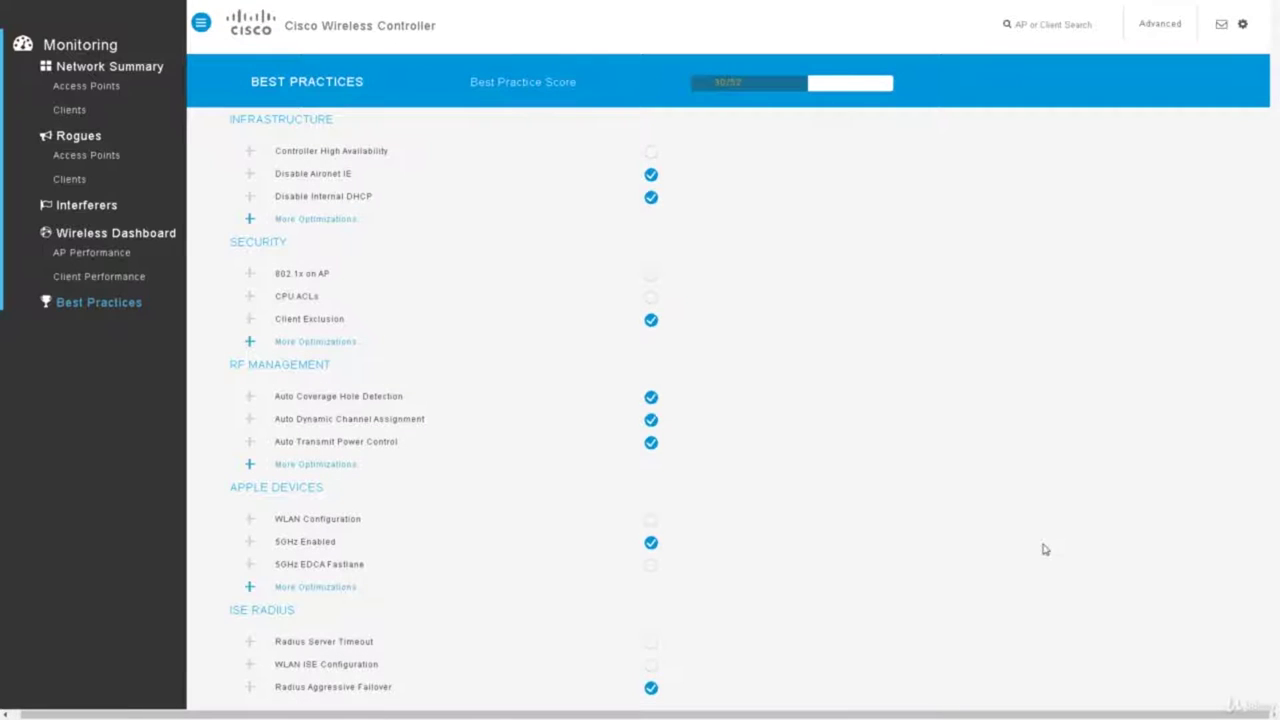
scroll(1044, 549, up, 1)
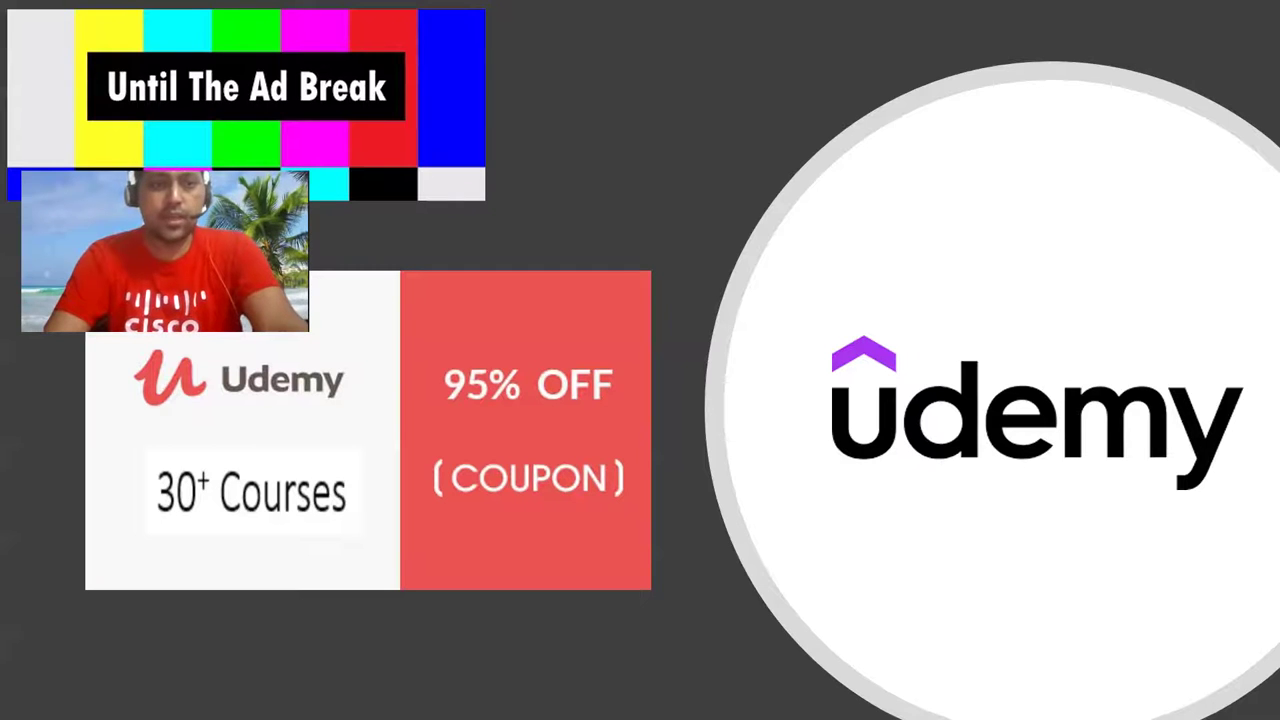
key(Right)
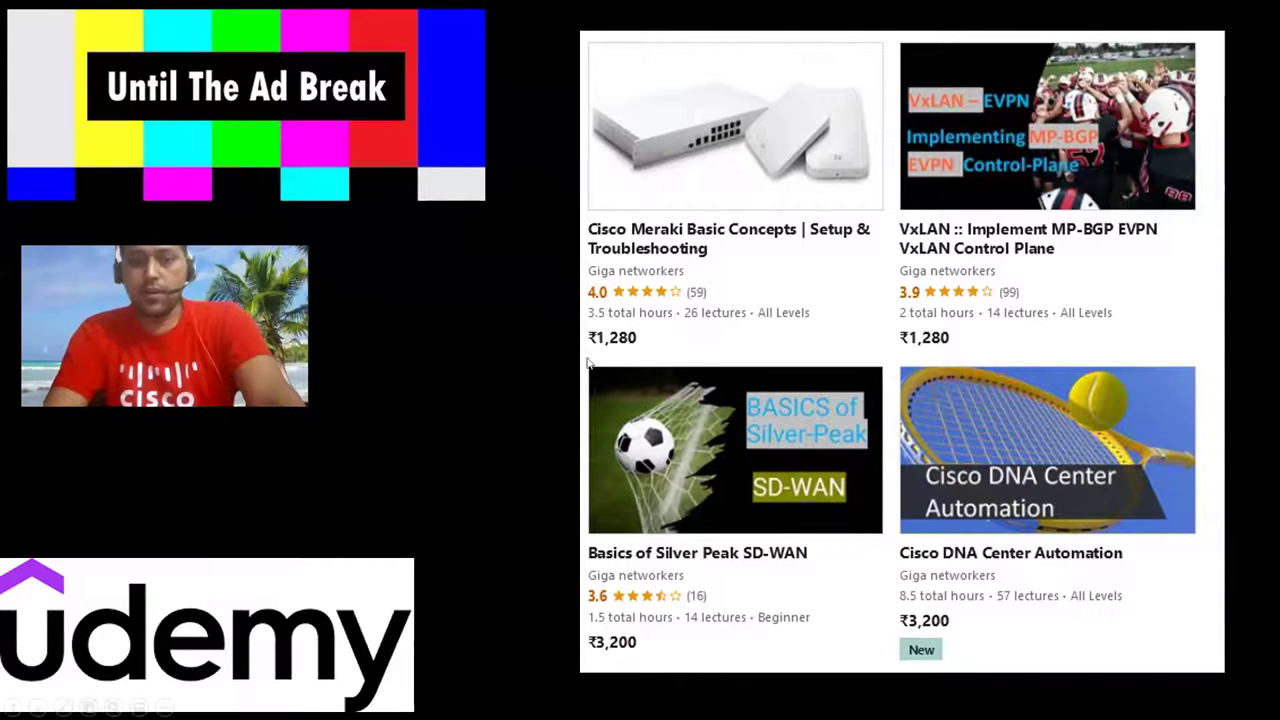
click(575, 432)
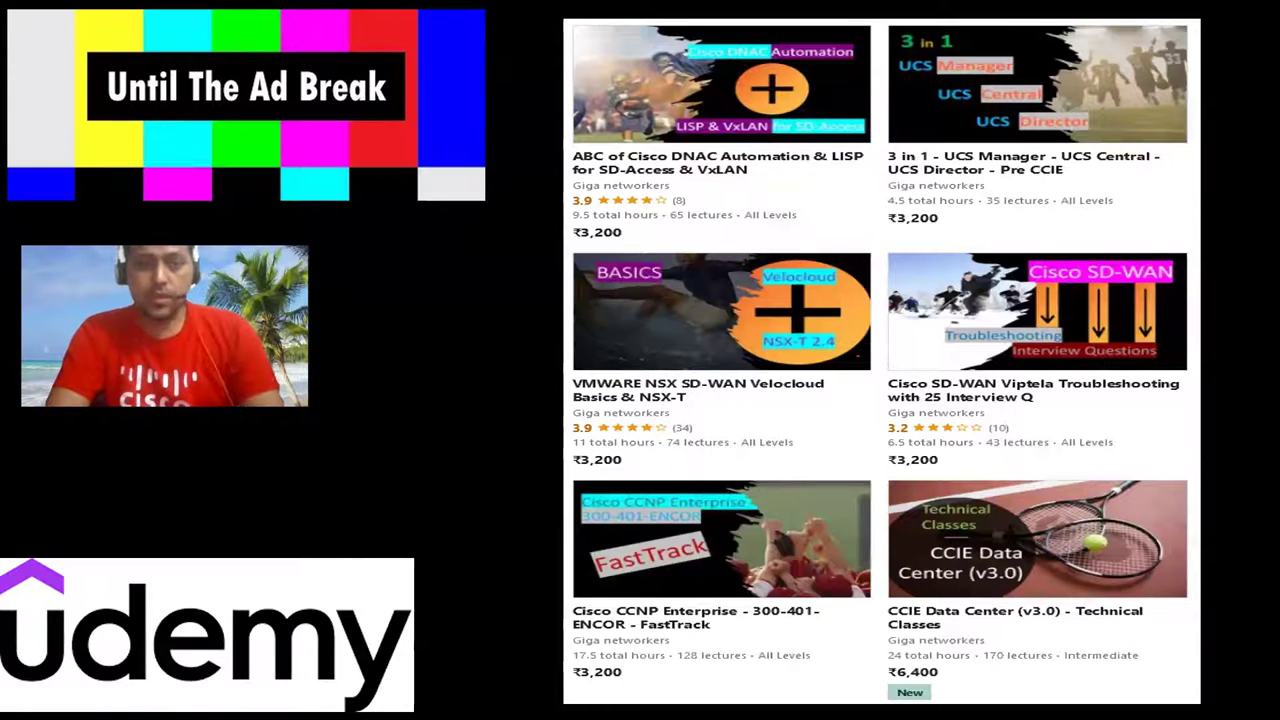